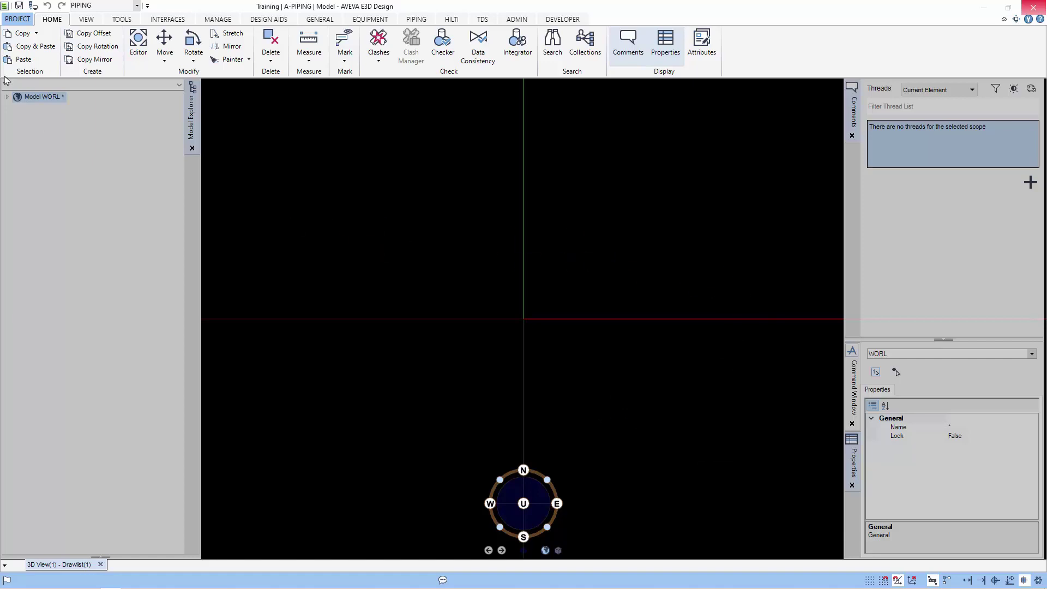
Step: Expand the model hierarchy through SITE-PIPING-AREA01 and ZONE-PIPING-AREA01 and select pipe 100-B-1
click(43, 103)
double_click(43, 102)
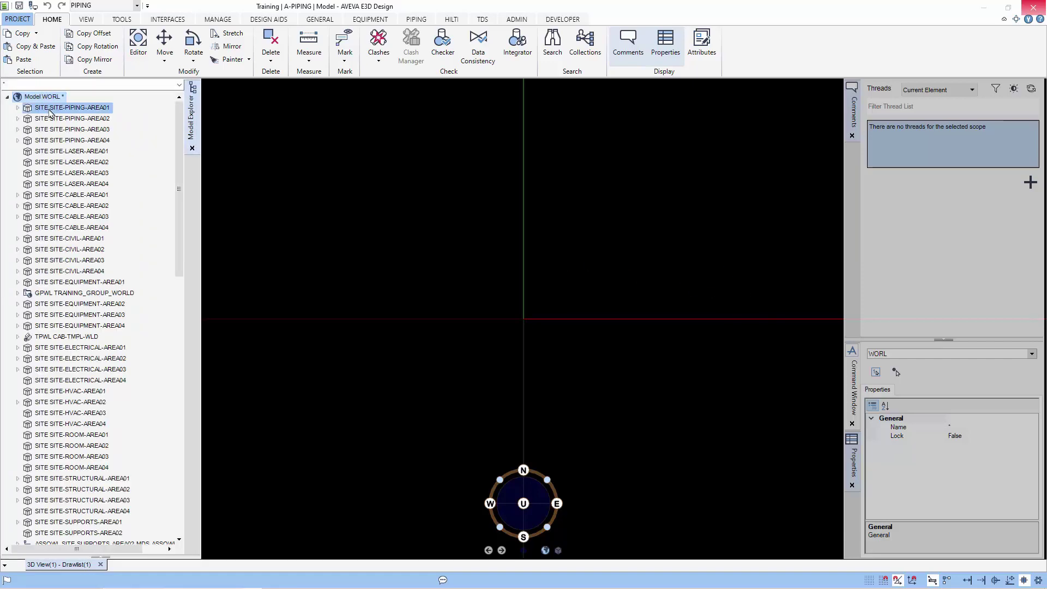
double_click(57, 109)
double_click(72, 120)
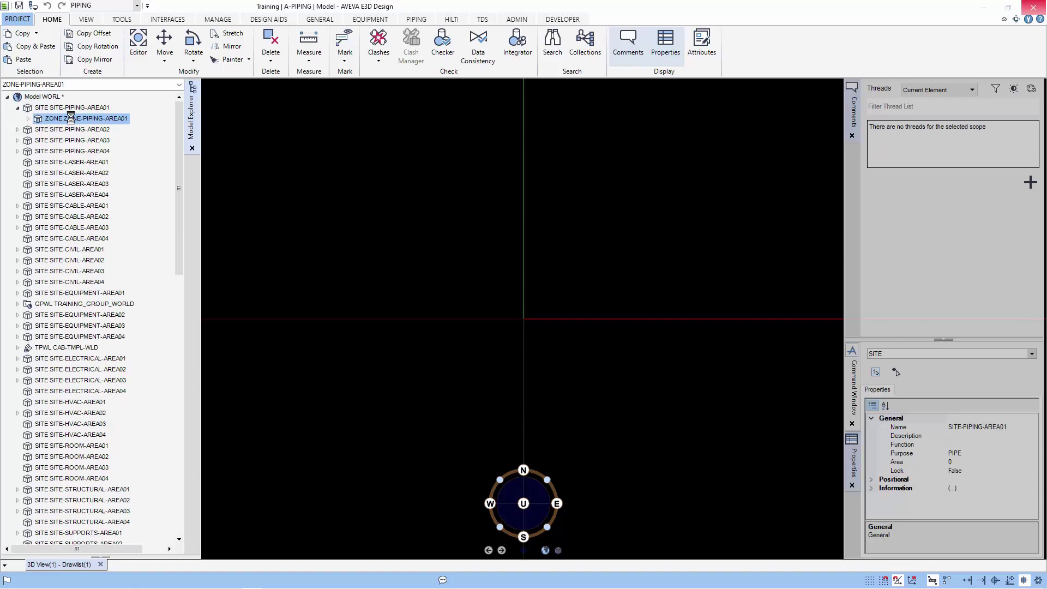
click(78, 130)
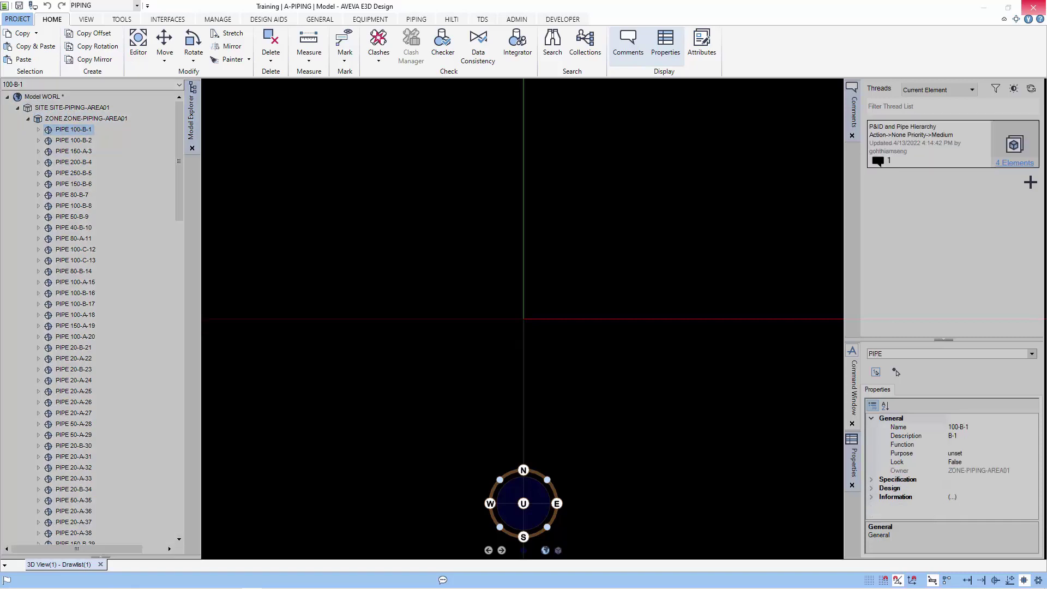
Step: Open the attached 01pnid.png from the P&ID and Pipe Hierarchy thread and examine line 100-B-1 between the pumps and column C-1101
click(931, 164)
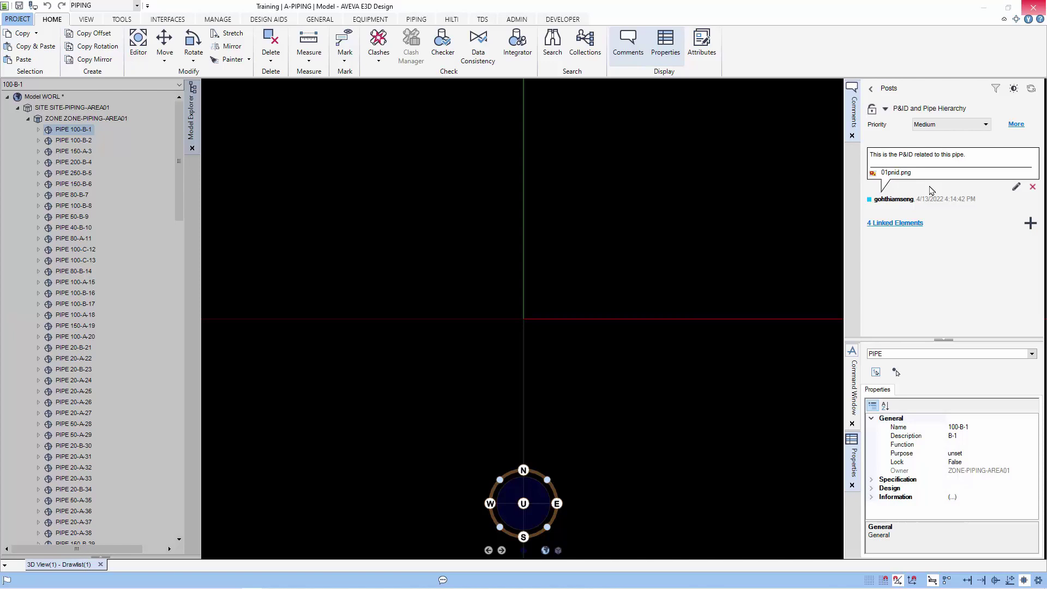
click(903, 173)
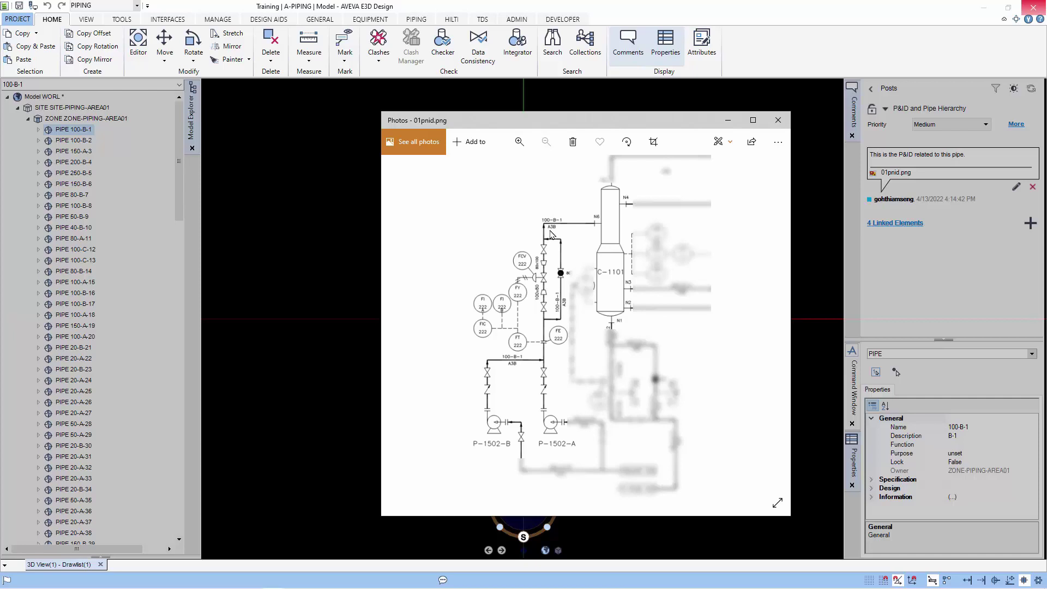
scroll(552, 233, up, 1)
scroll(552, 234, up, 3)
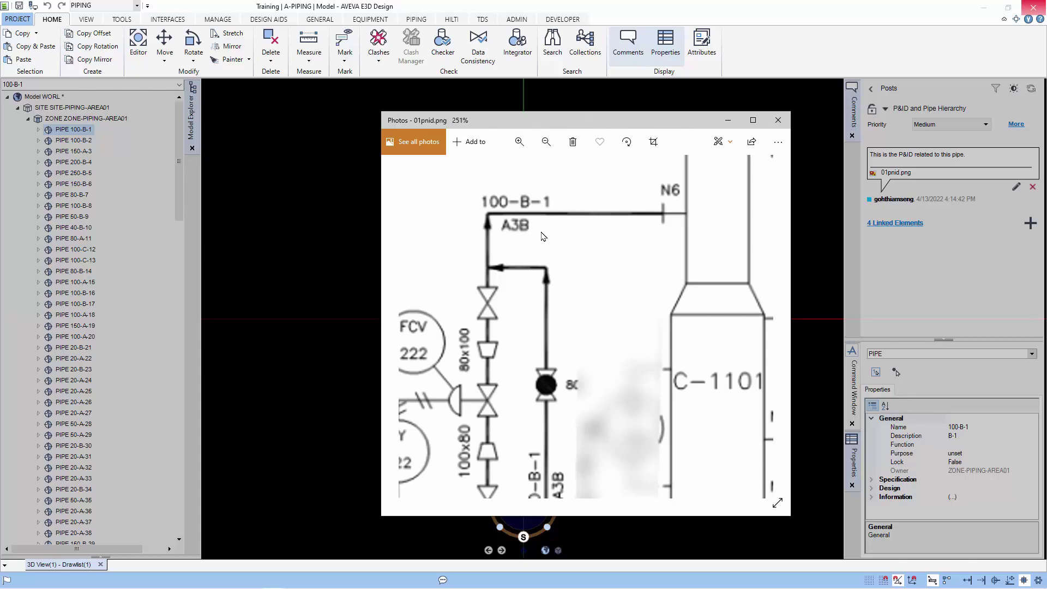
scroll(546, 238, down, 3)
scroll(558, 238, down, 1)
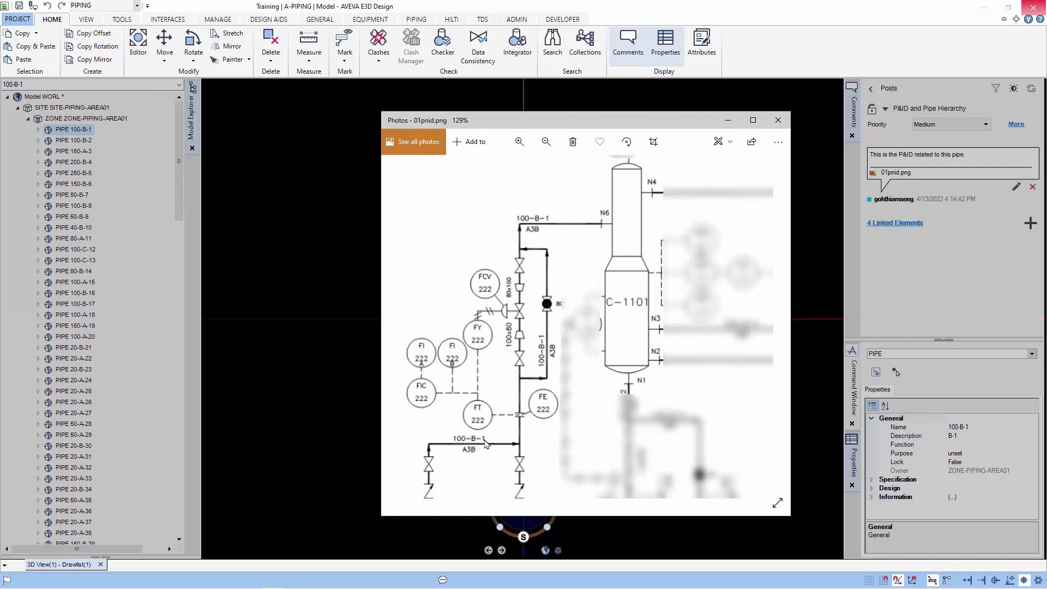
scroll(497, 449, down, 1)
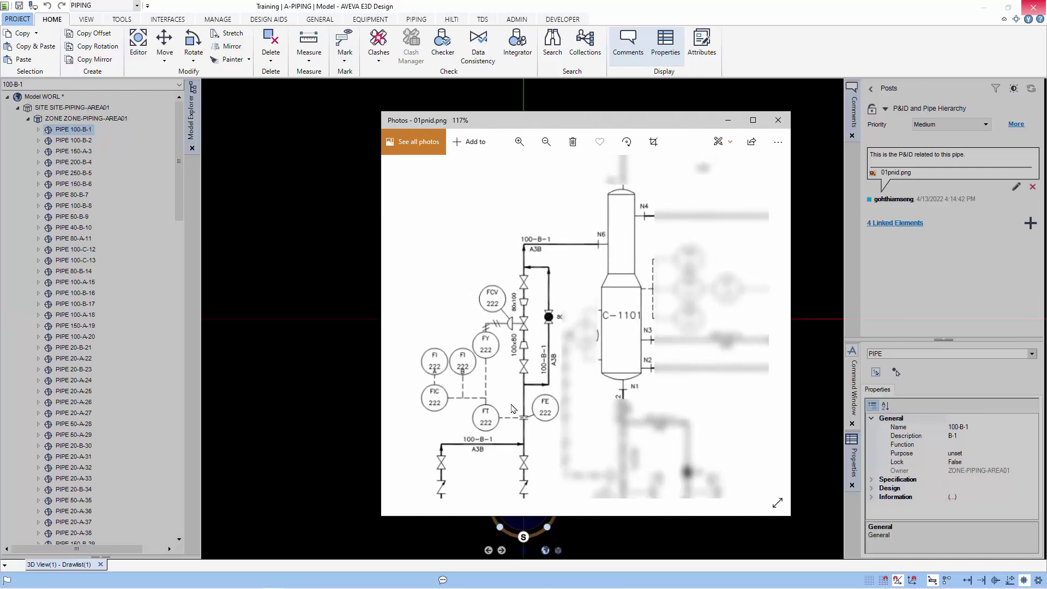
drag(512, 401, 538, 347)
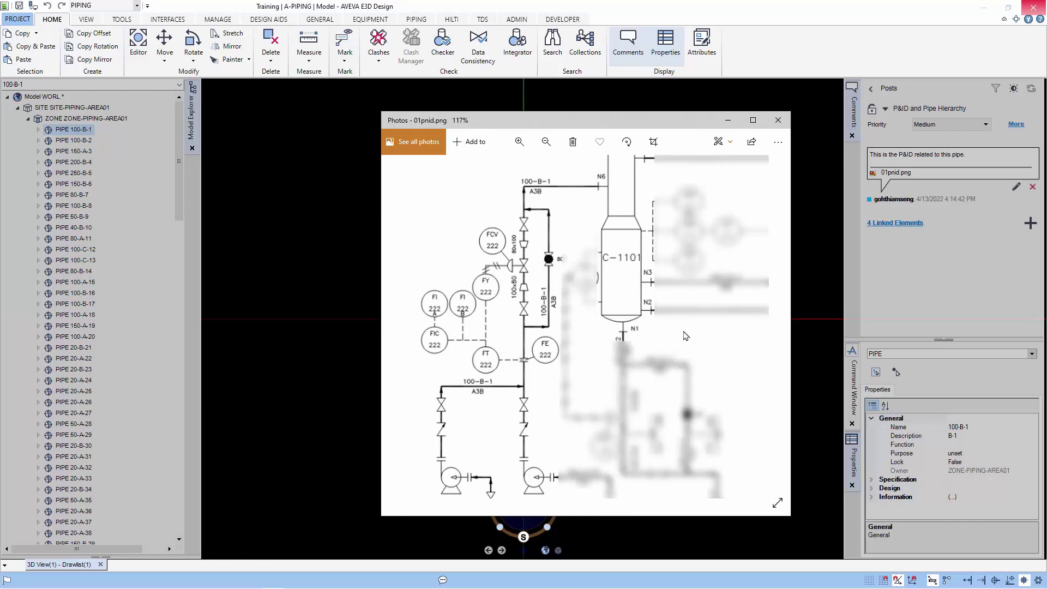
Step: Add the thread's linked equipment C1101, P1502A and P1502B to the 3D view
click(895, 224)
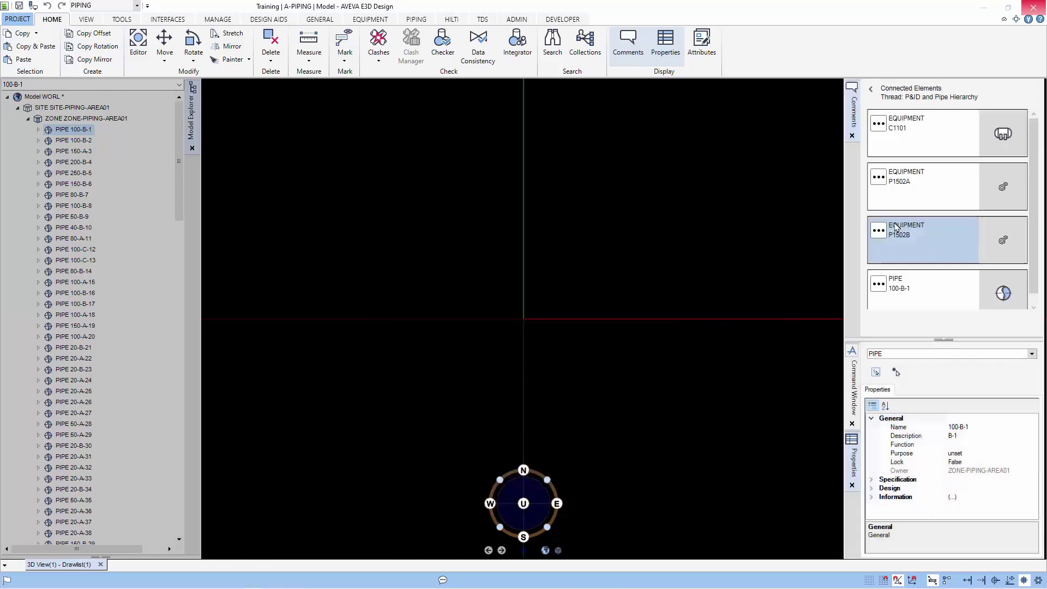
click(884, 135)
click(927, 175)
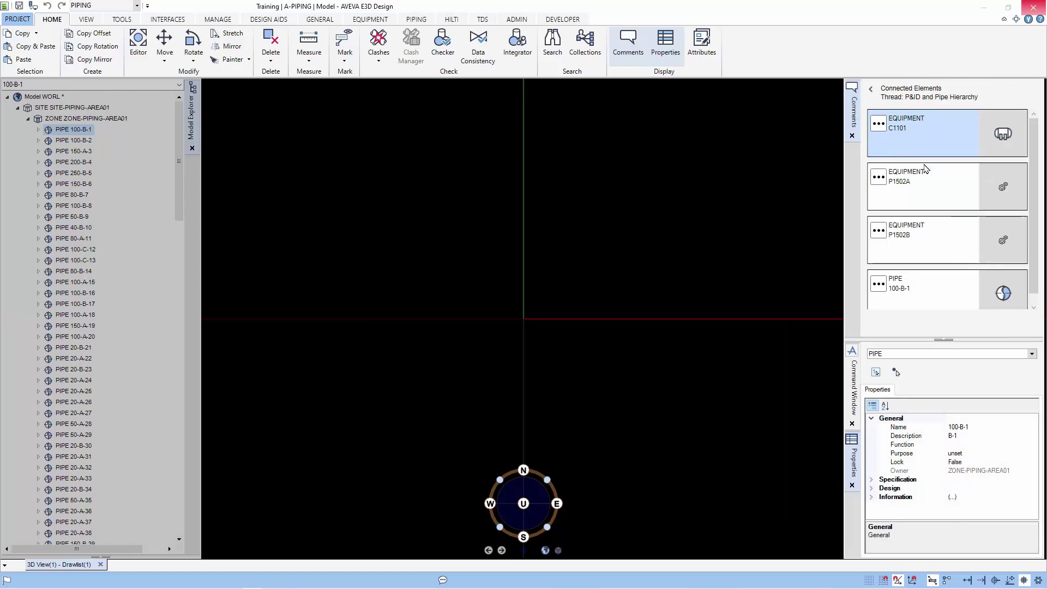
click(882, 184)
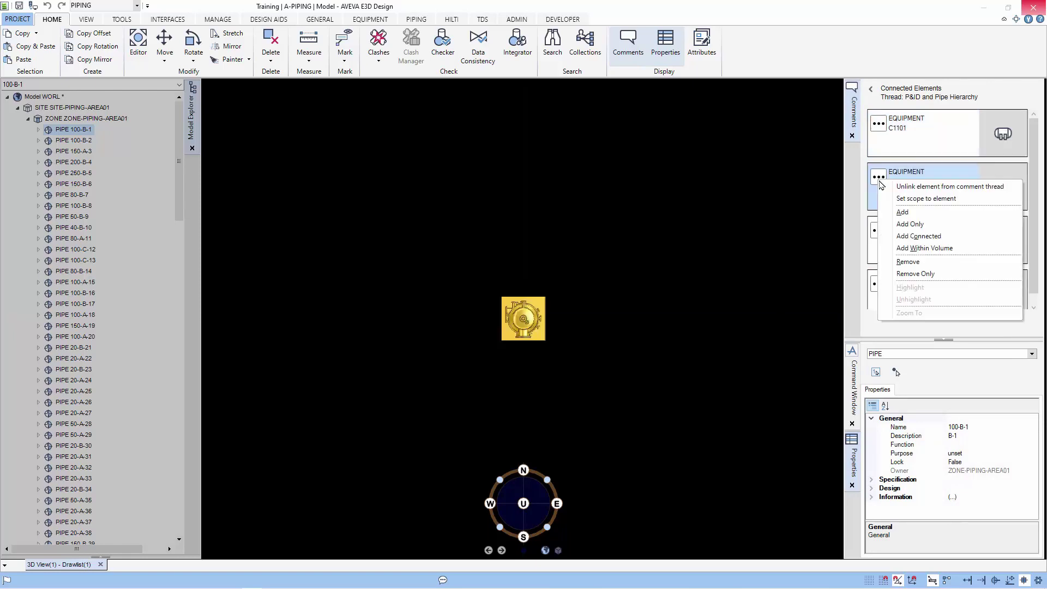
click(903, 213)
click(878, 230)
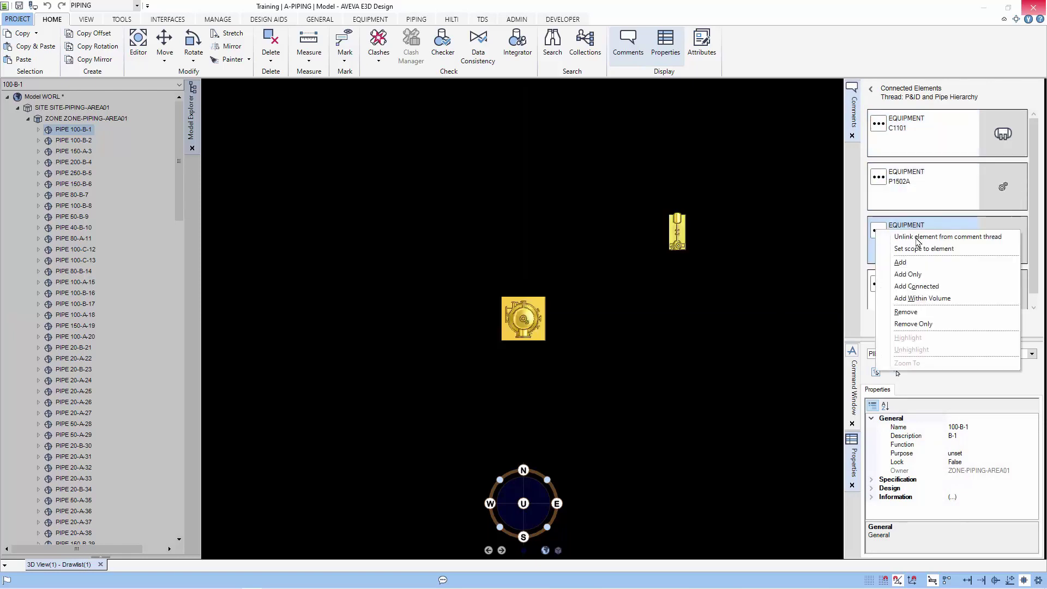
click(904, 267)
Step: Examine the column and the two pumps in the 3D view from several angles
middle_drag(665, 336, 698, 226)
middle_drag(636, 351, 686, 350)
scroll(621, 428, up, 1)
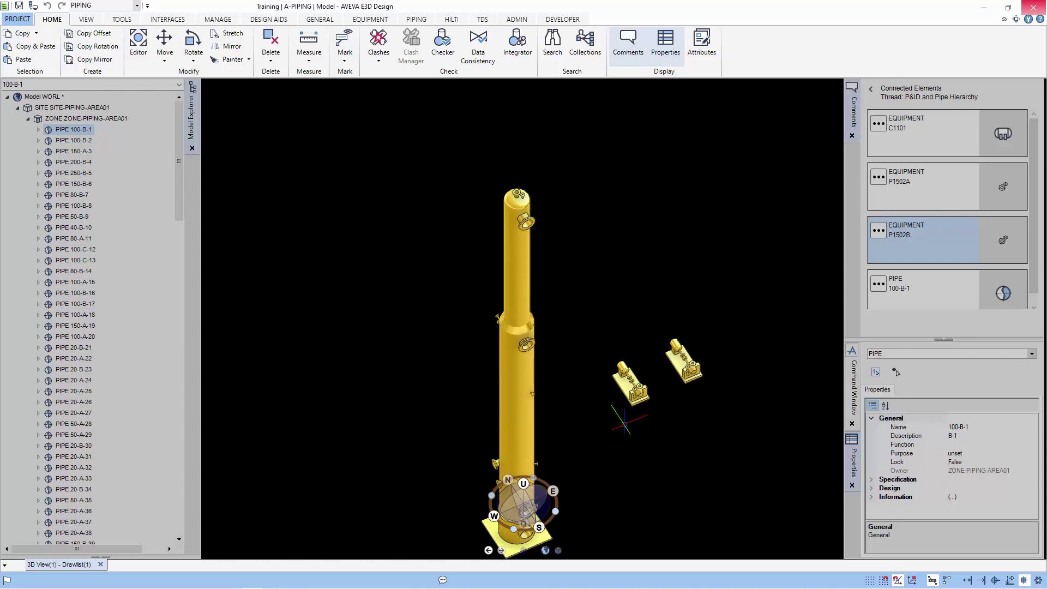
middle_drag(650, 437, 609, 410)
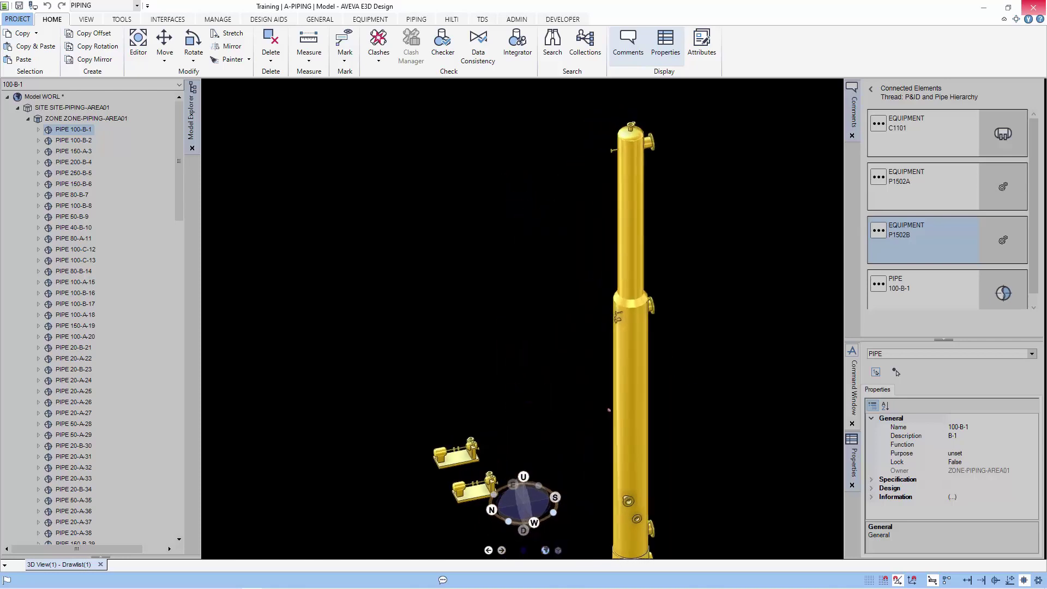
scroll(685, 435, down, 2)
scroll(667, 458, up, 1)
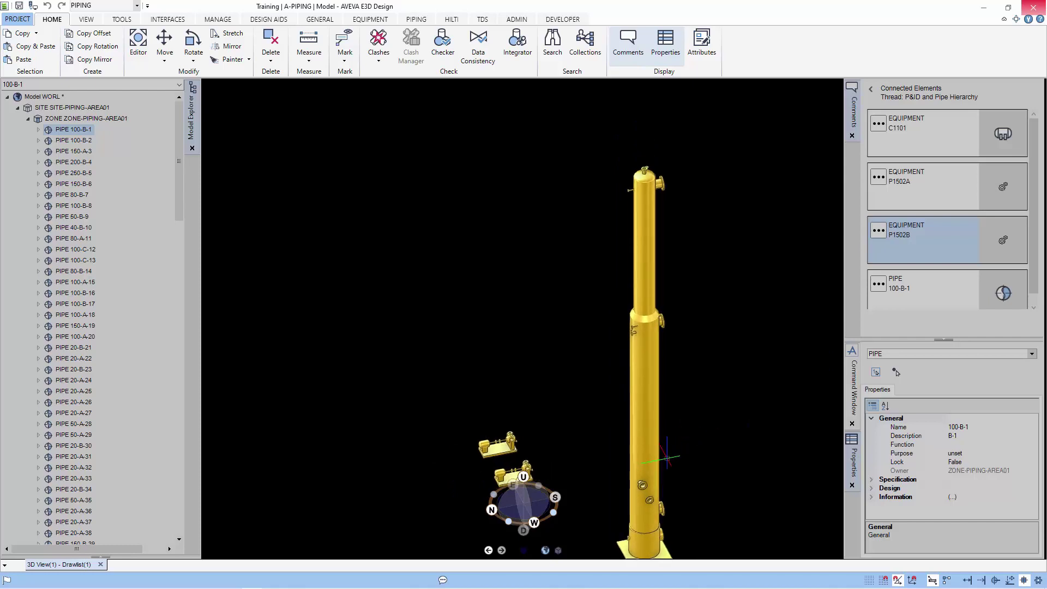
middle_click(667, 458)
scroll(454, 209, up, 1)
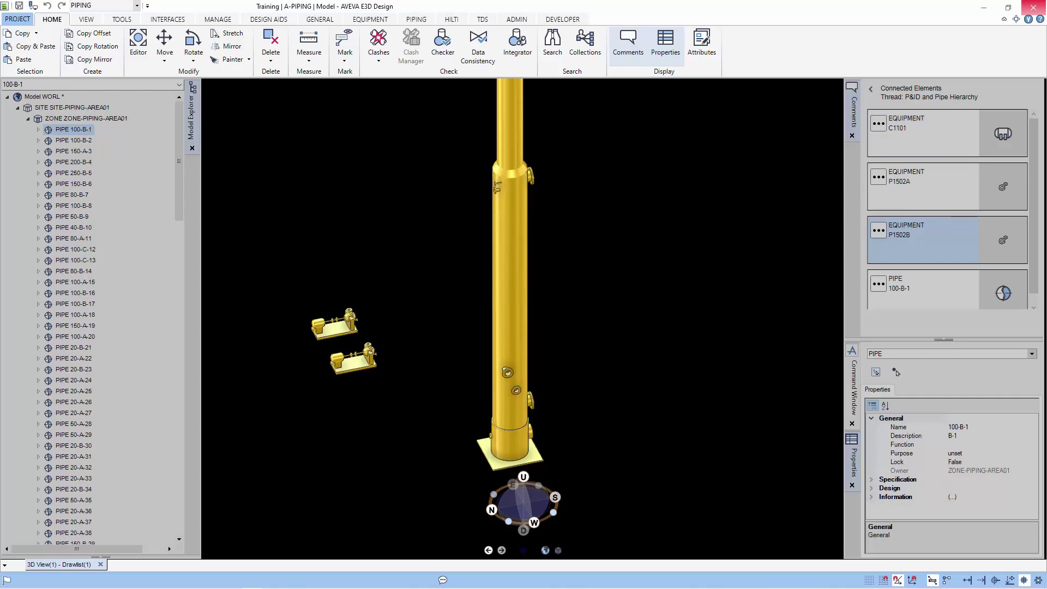
Step: Return to the thread list, expand pipe 100-B-1 and select its branch 100-B-1/B1
click(870, 89)
click(870, 88)
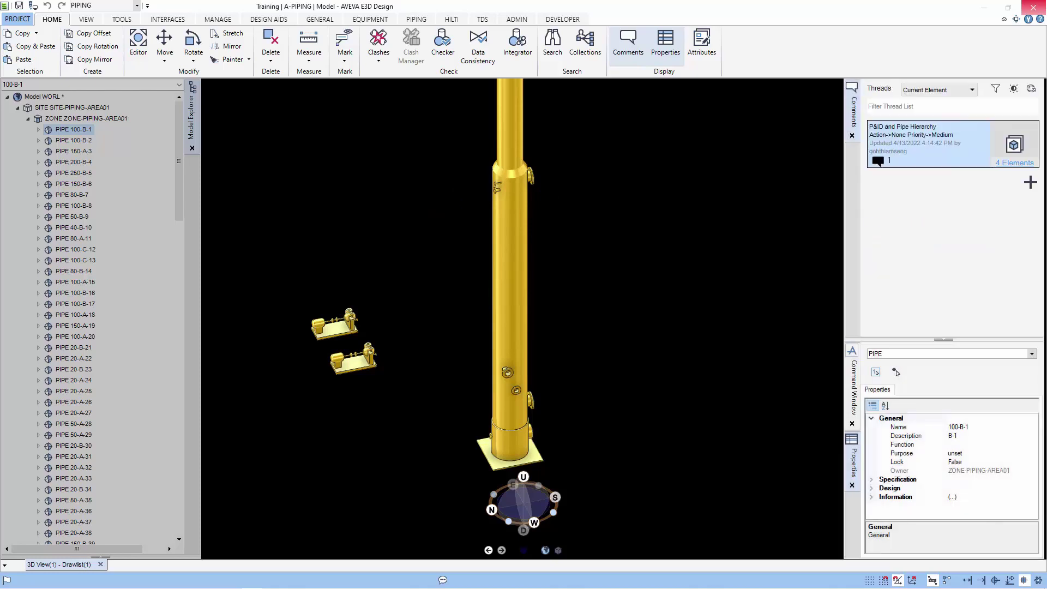
click(38, 129)
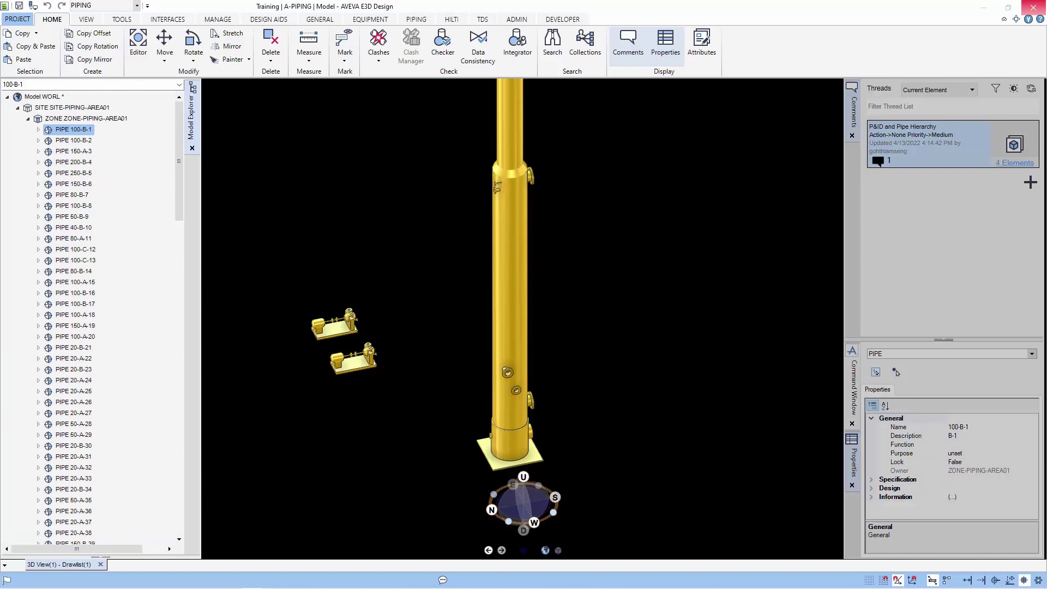
click(90, 140)
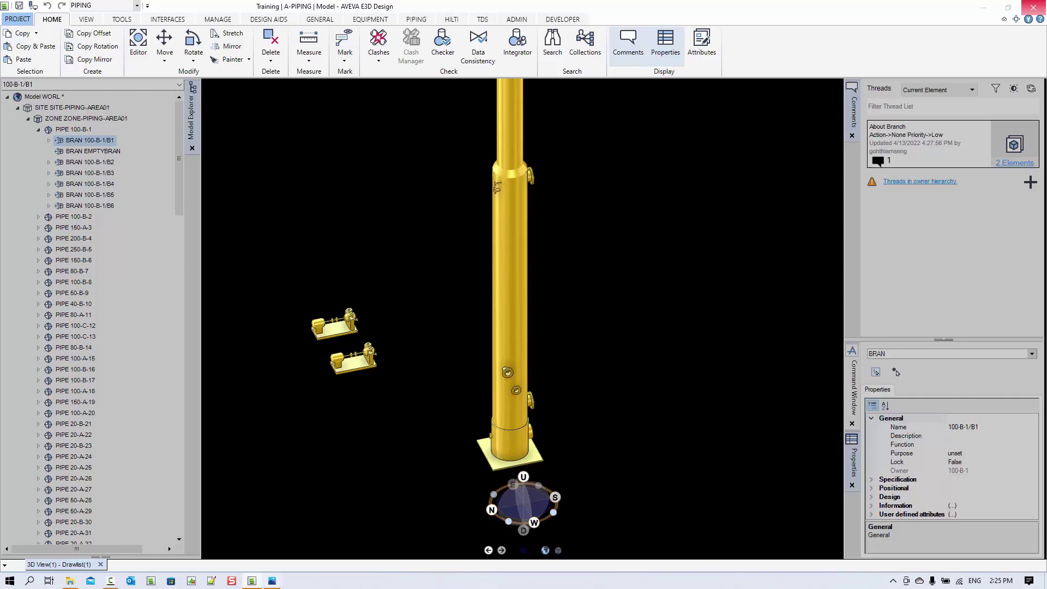
Step: Switch to the P&ID in Photos and trace the P-1502-A line to nozzle N6, the P-1502-B branch and the valve bypass in blue
click(272, 581)
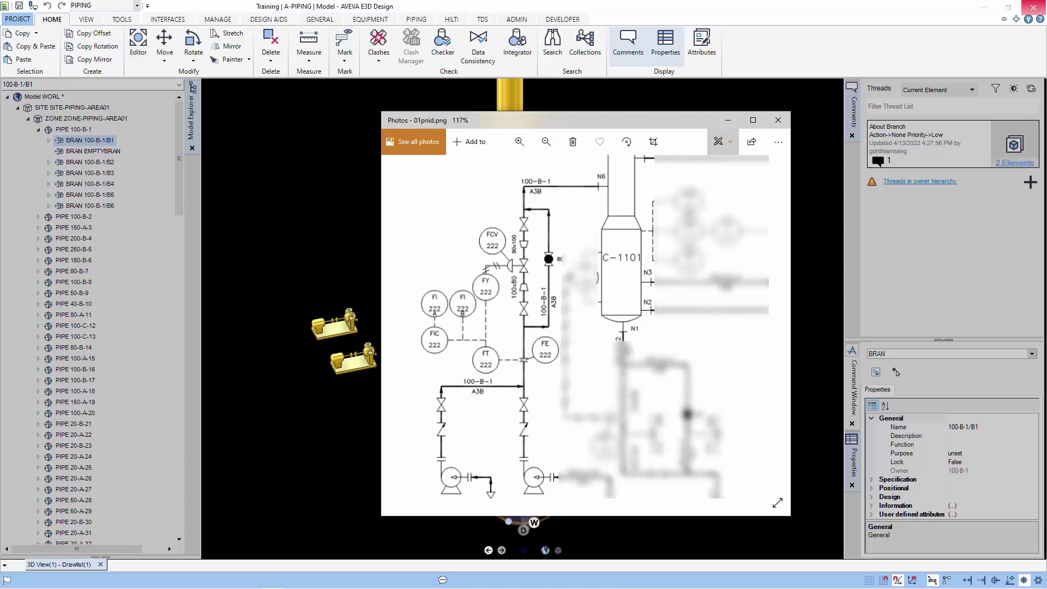
click(723, 142)
click(706, 197)
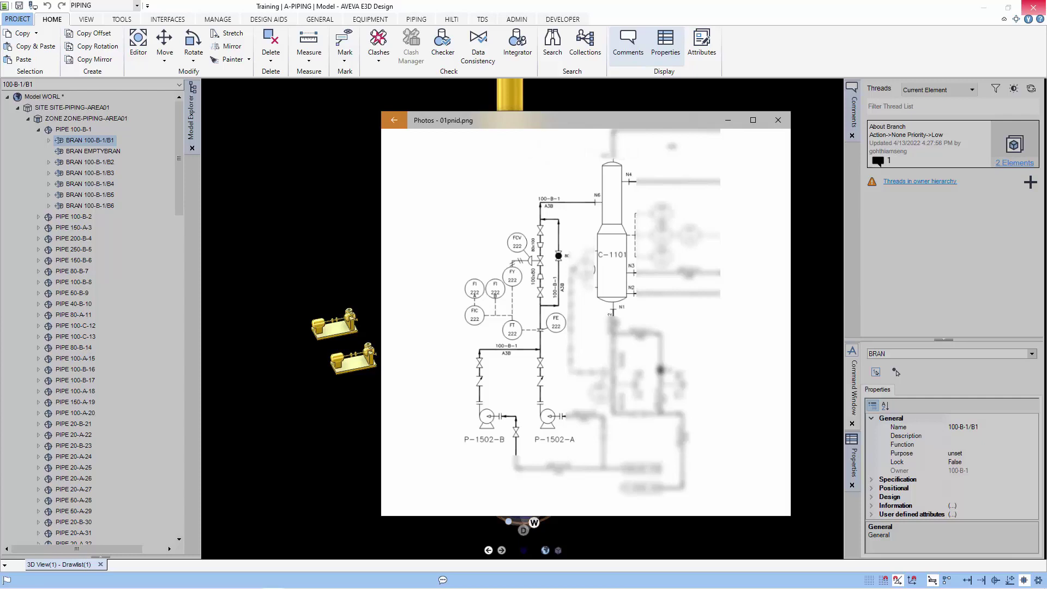
mouse_move(541, 404)
mouse_down()
mouse_move(541, 196)
mouse_move(590, 201)
mouse_up()
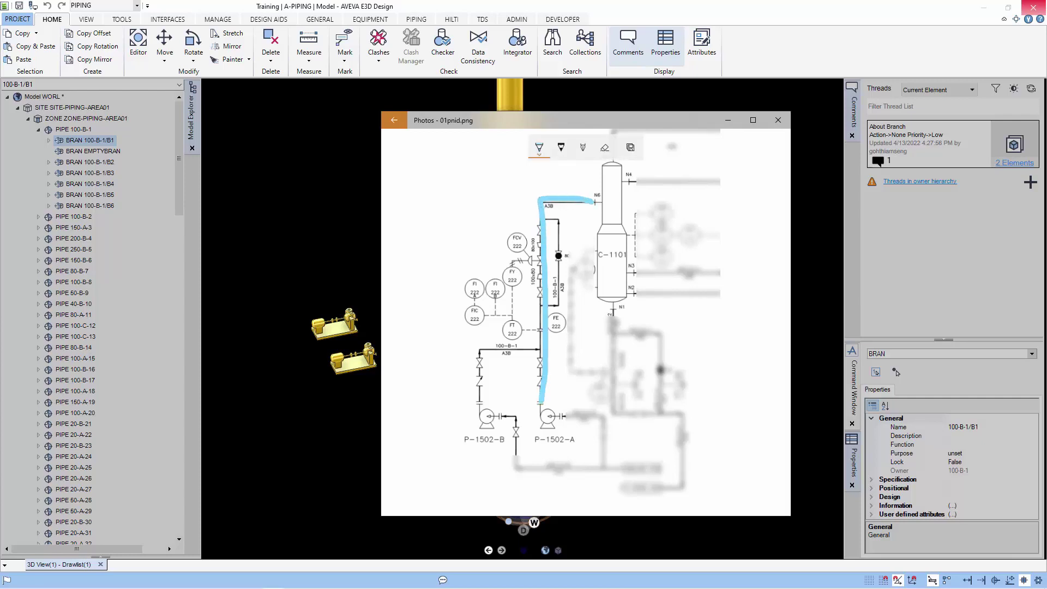
mouse_move(480, 402)
mouse_down()
mouse_move(479, 344)
mouse_move(540, 345)
mouse_up()
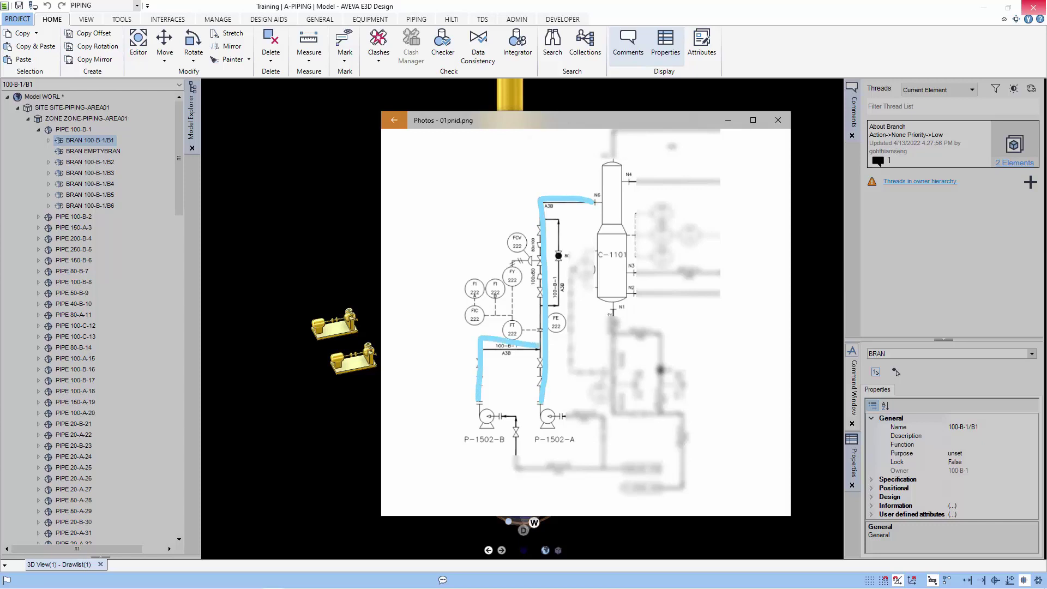
mouse_move(556, 301)
mouse_down()
mouse_move(582, 232)
mouse_move(576, 214)
mouse_move(545, 219)
mouse_up()
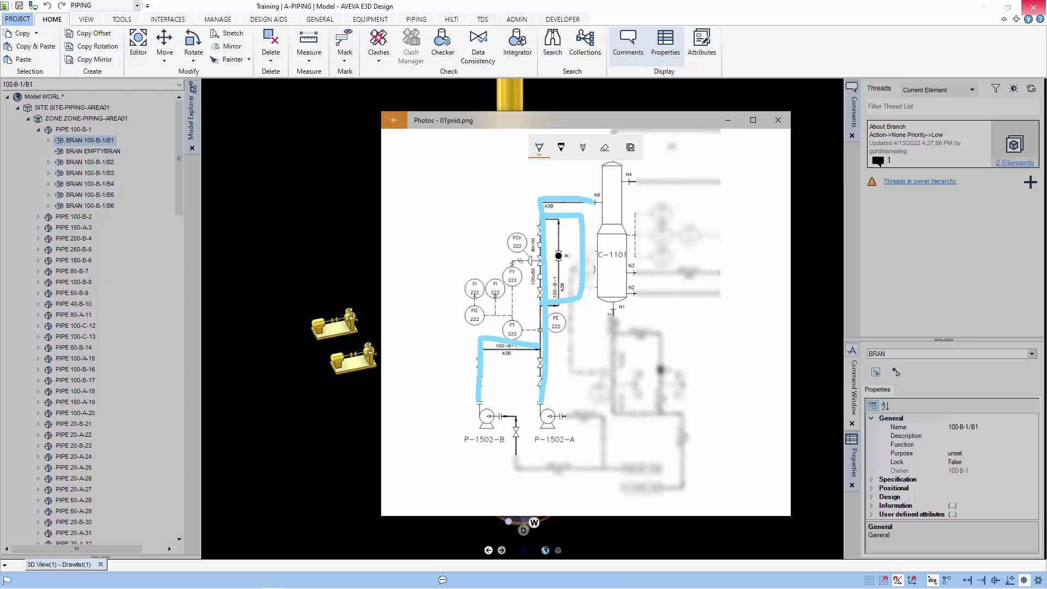
click(728, 120)
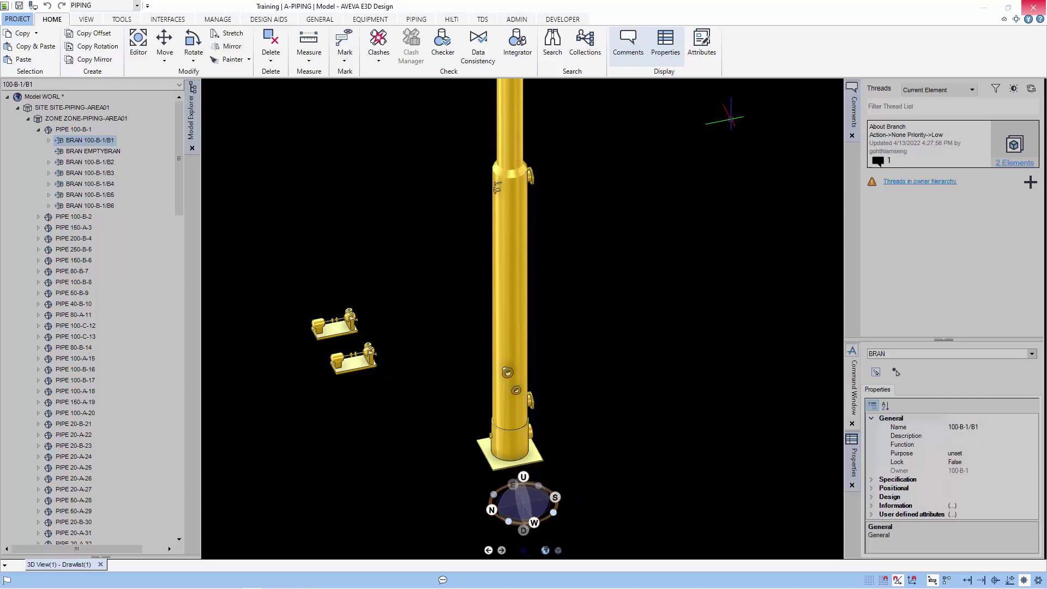
Step: Add the linked branch EMPTYBRAN from the About Branch thread to the 3D view and inspect its route
click(930, 142)
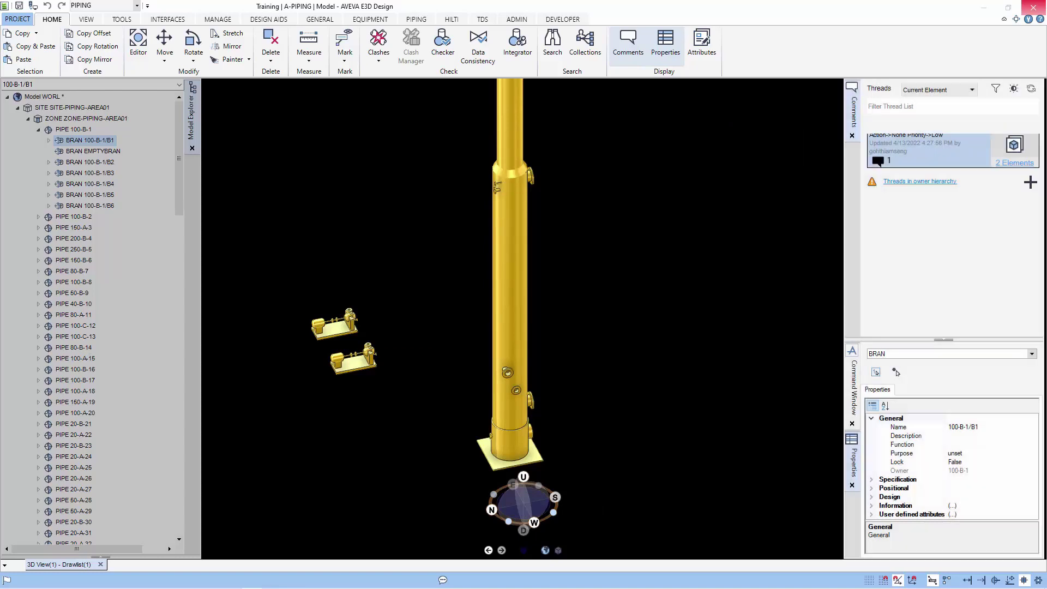
click(895, 262)
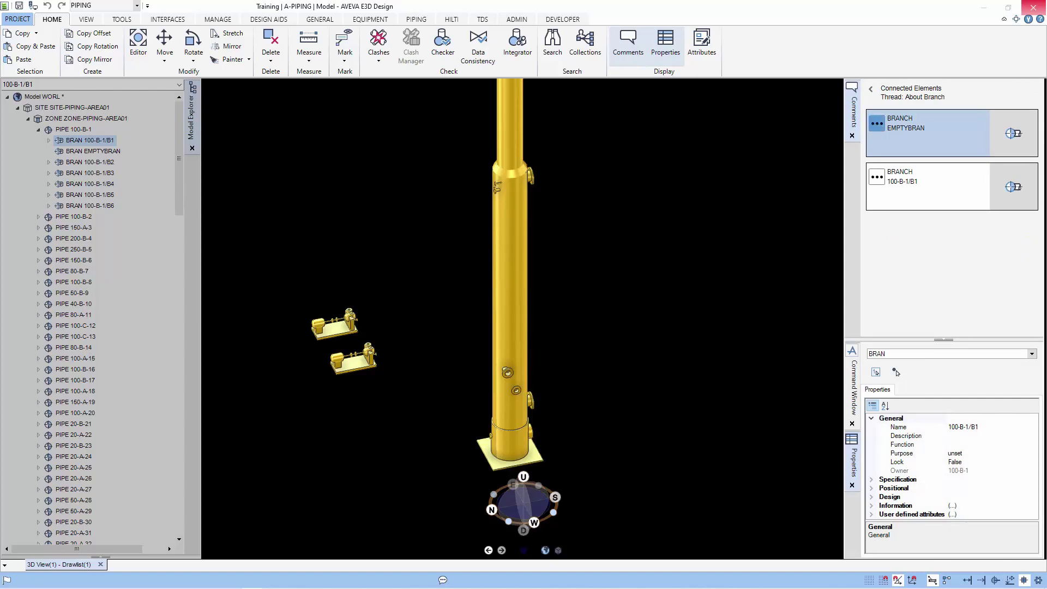
click(876, 123)
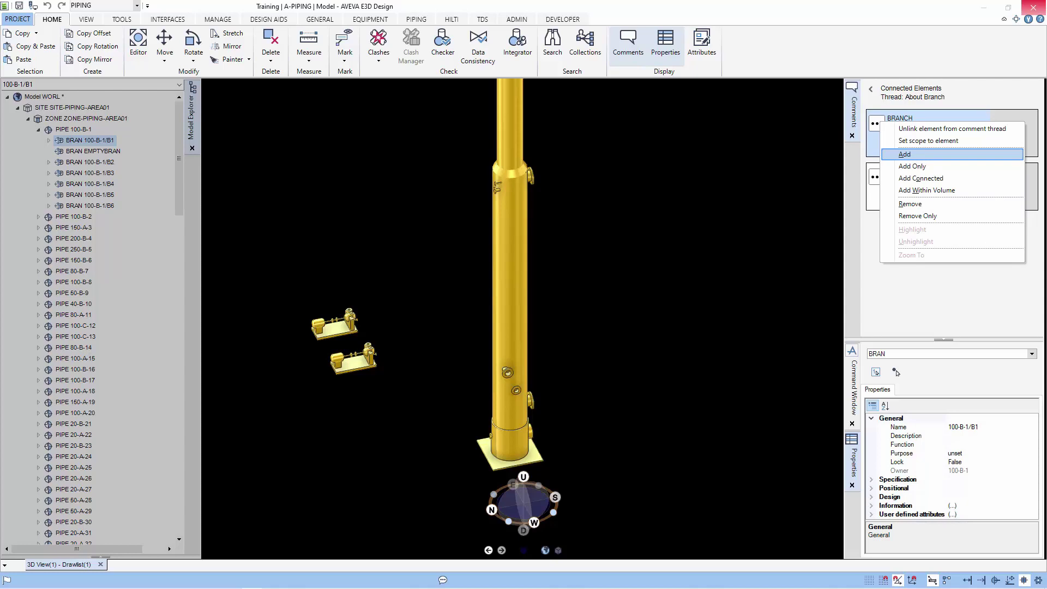
click(904, 154)
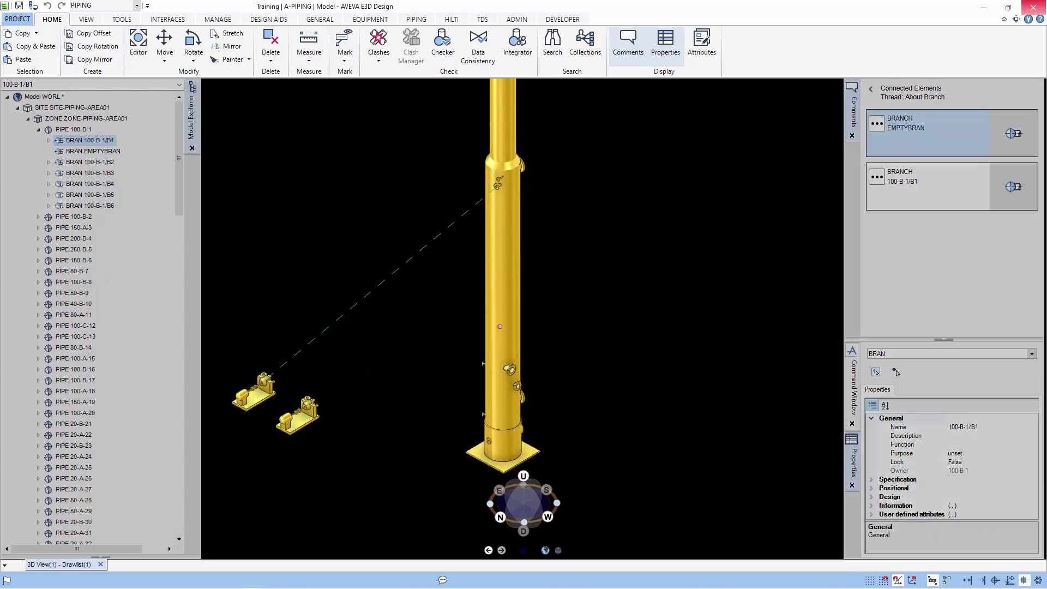
scroll(430, 296, up, 1)
middle_drag(430, 296, 439, 285)
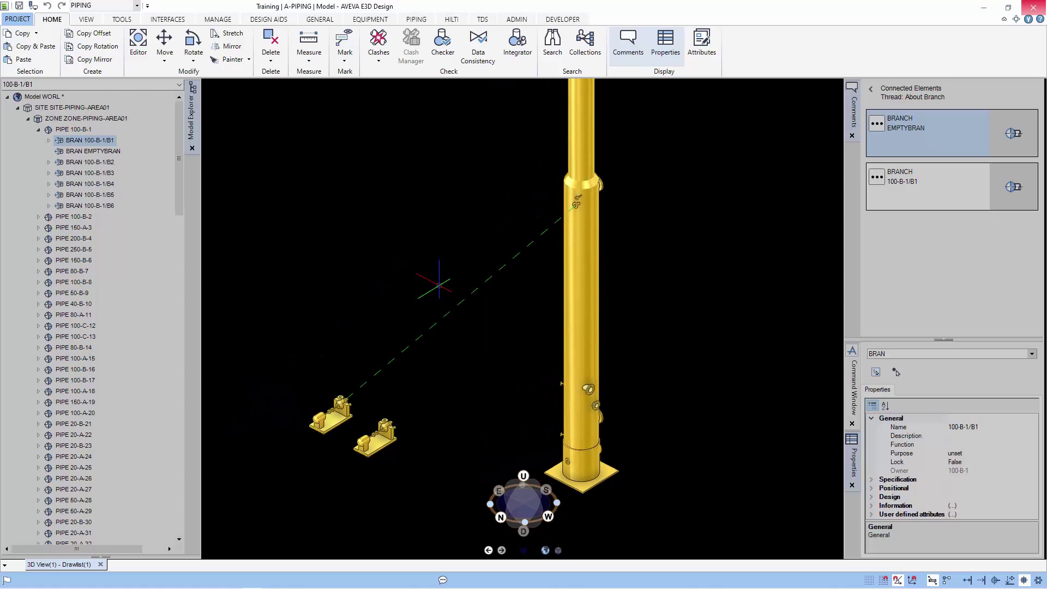
scroll(439, 283, up, 2)
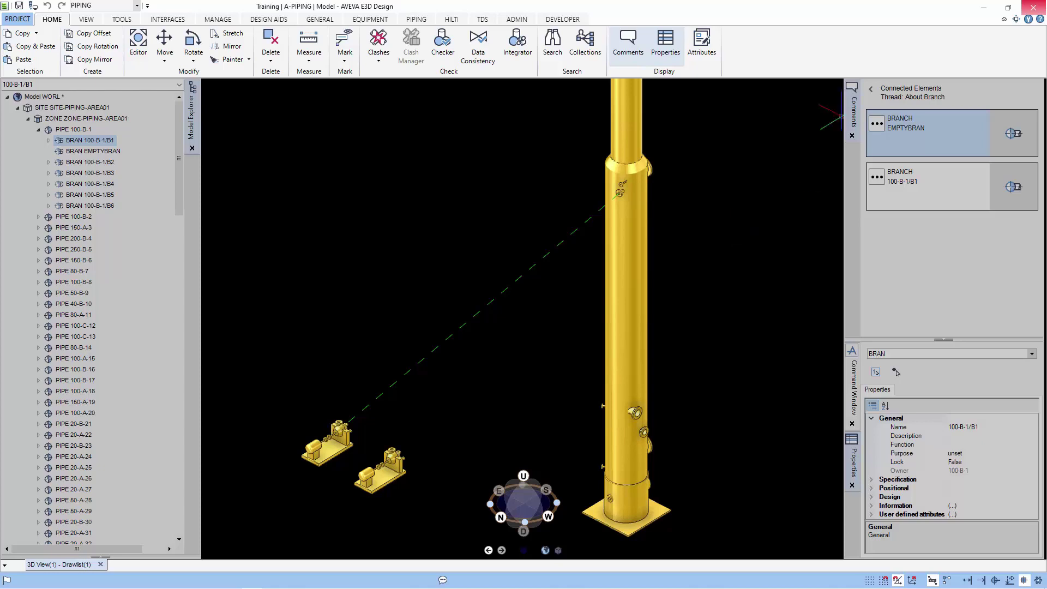
Step: Return to the About Branch post and open its captured view to examine the head and tail attribute annotations
click(871, 89)
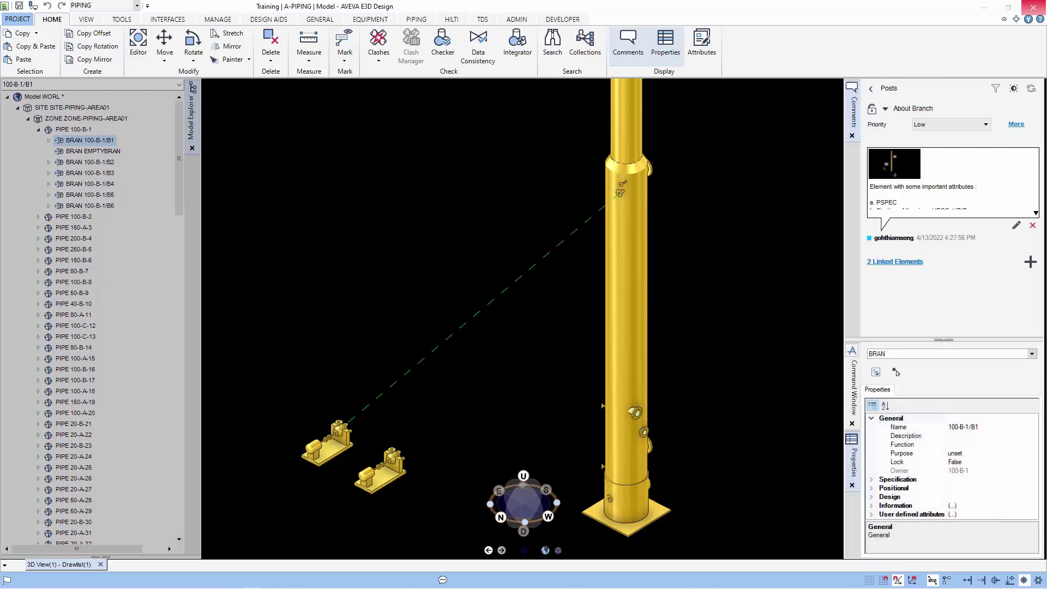
double_click(894, 164)
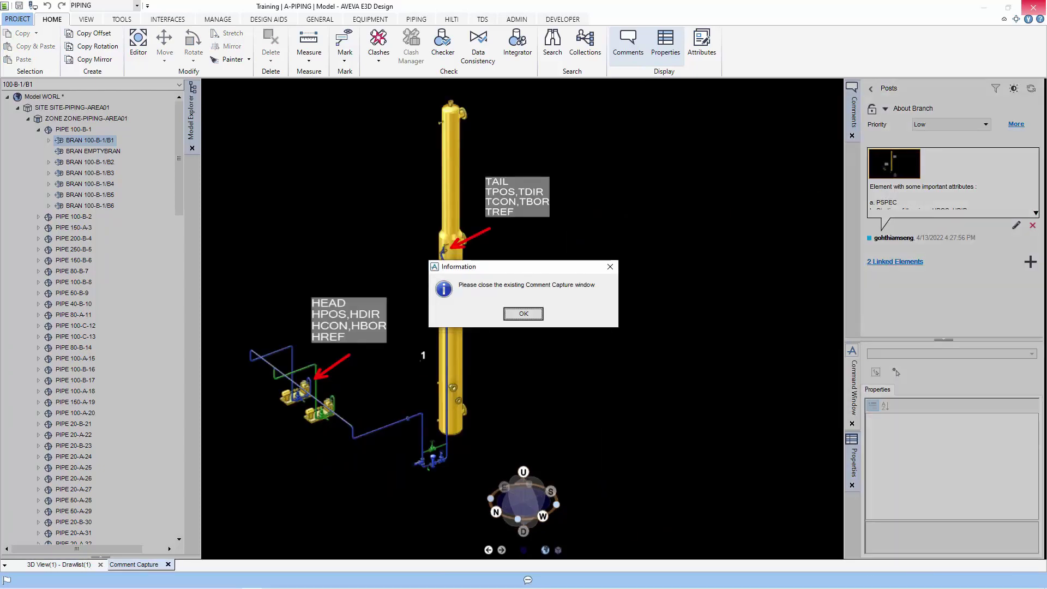
click(523, 313)
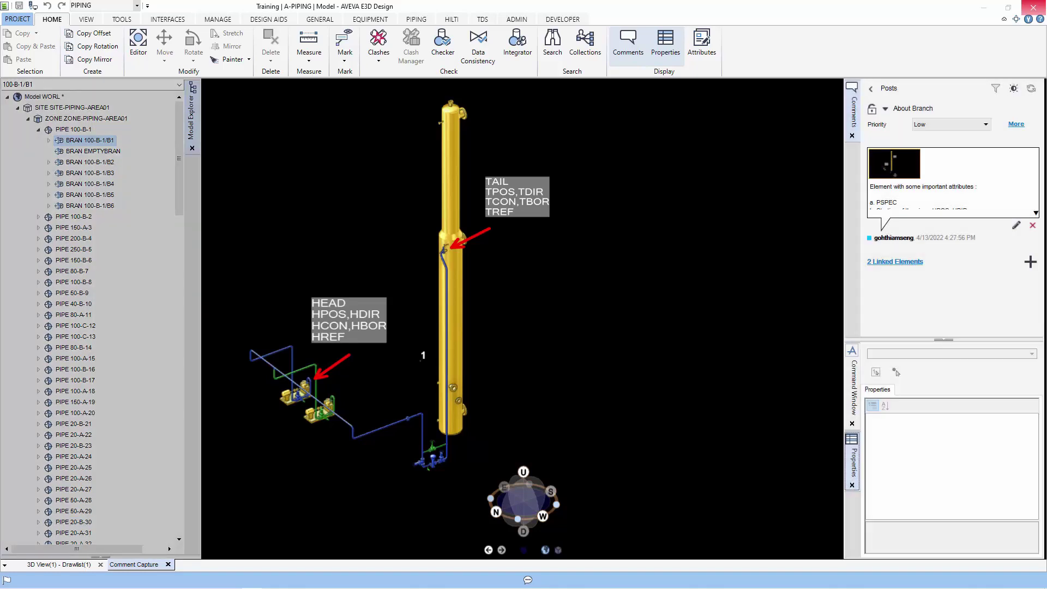
Step: Return to the 3D view and inspect the head position coordinates in the positional properties of branch 100-B-1/B1
click(59, 564)
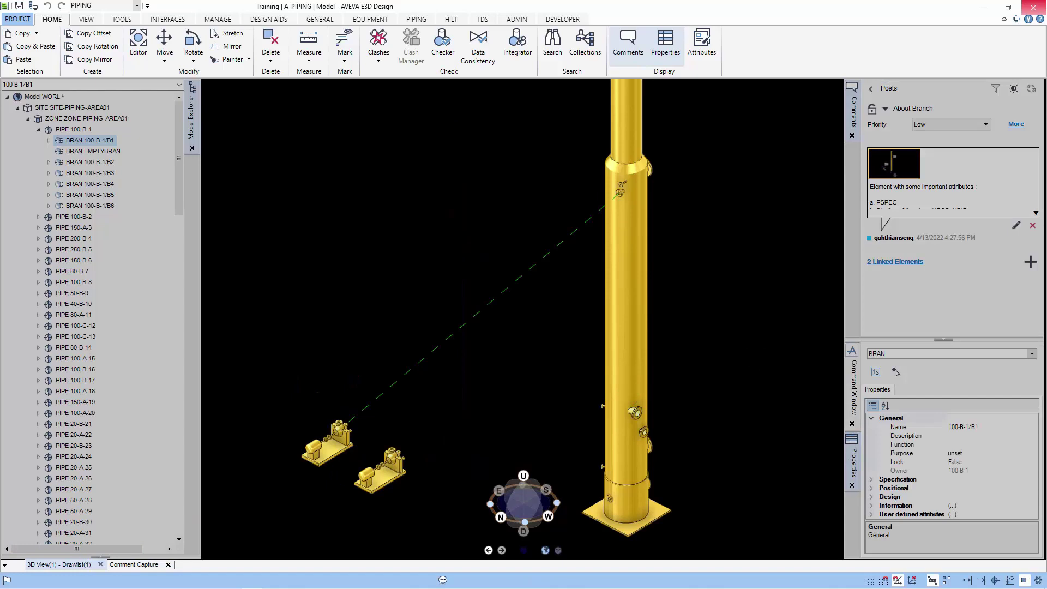
click(871, 419)
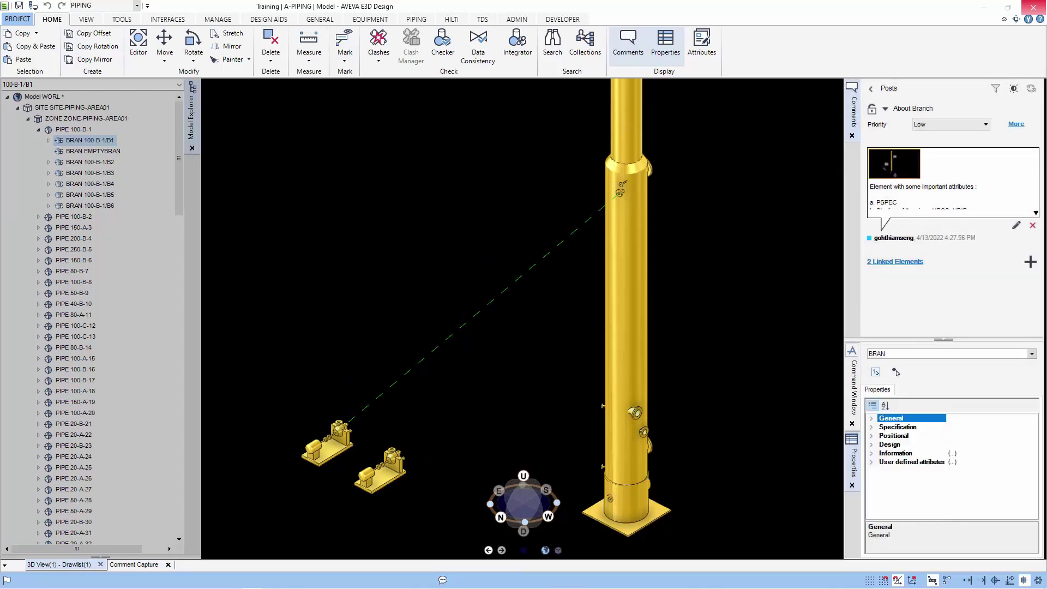
click(871, 436)
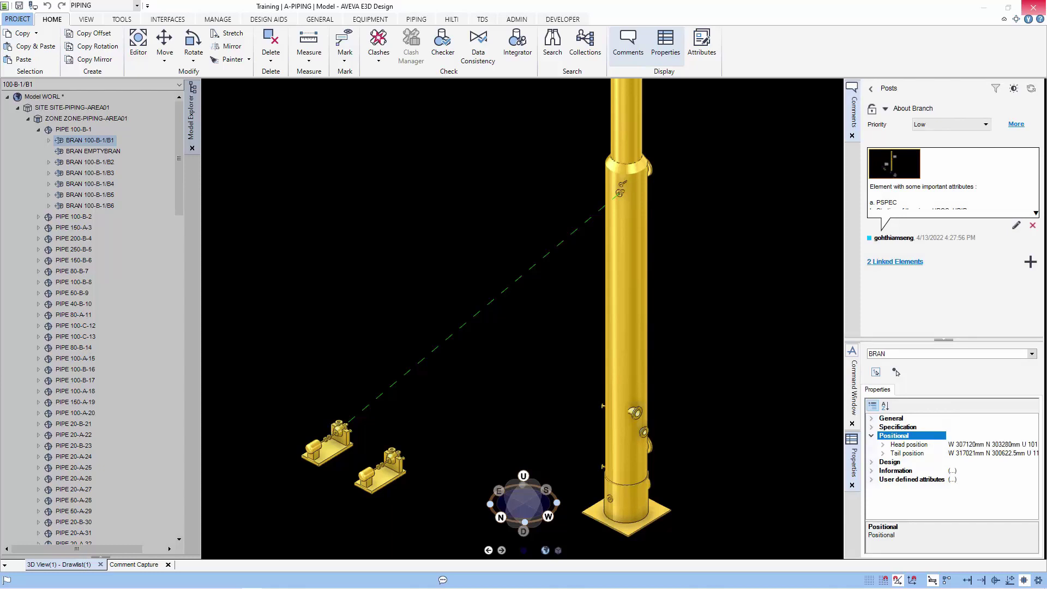
click(882, 445)
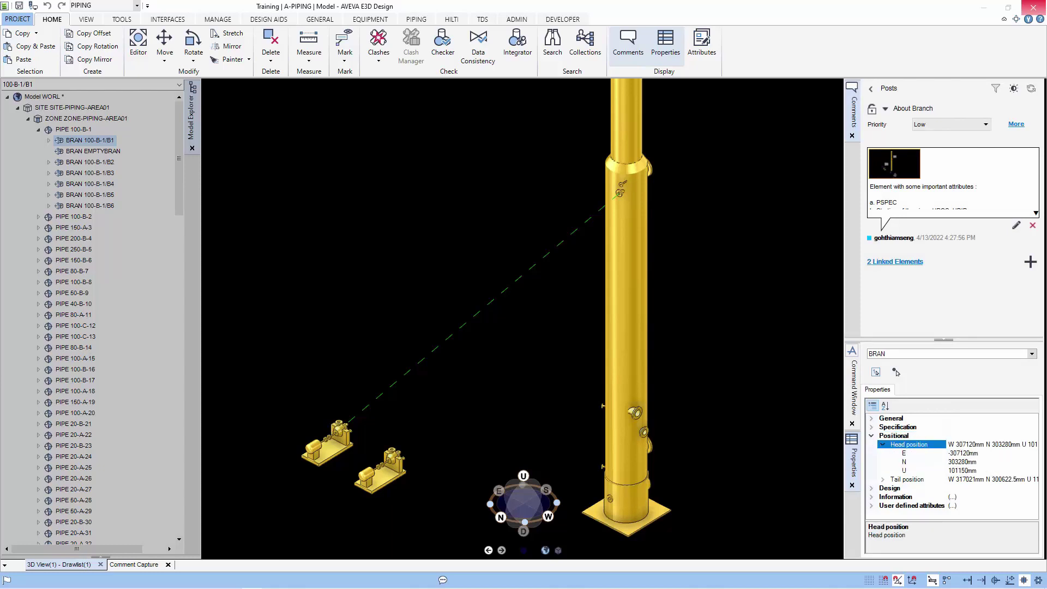
click(883, 445)
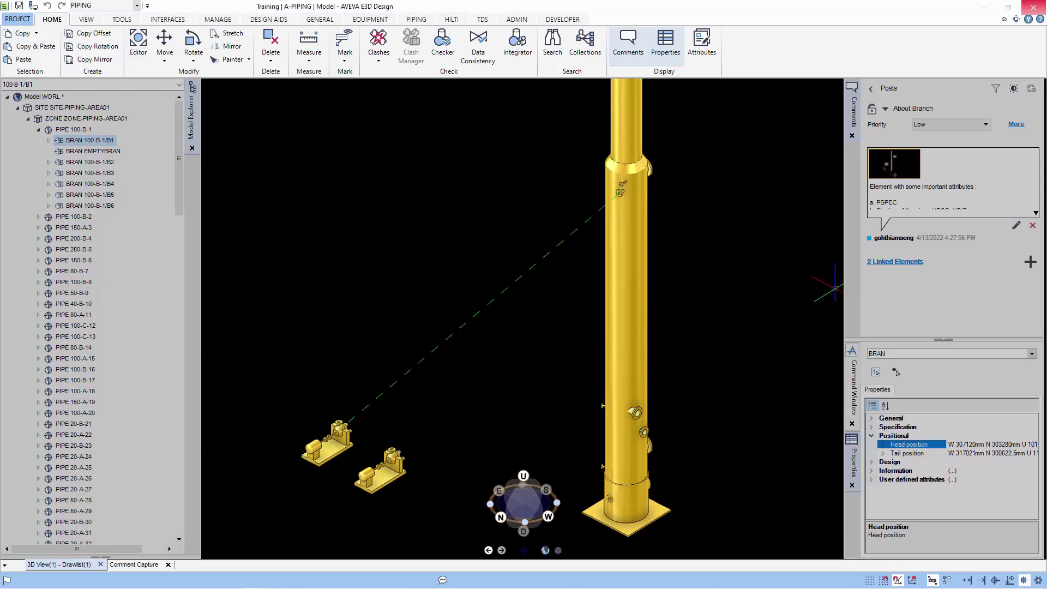
Step: From the About Branch thread's linked elements, remove EMPTYBRAN from the 3D view and add branch 100-B-1/B1
click(895, 262)
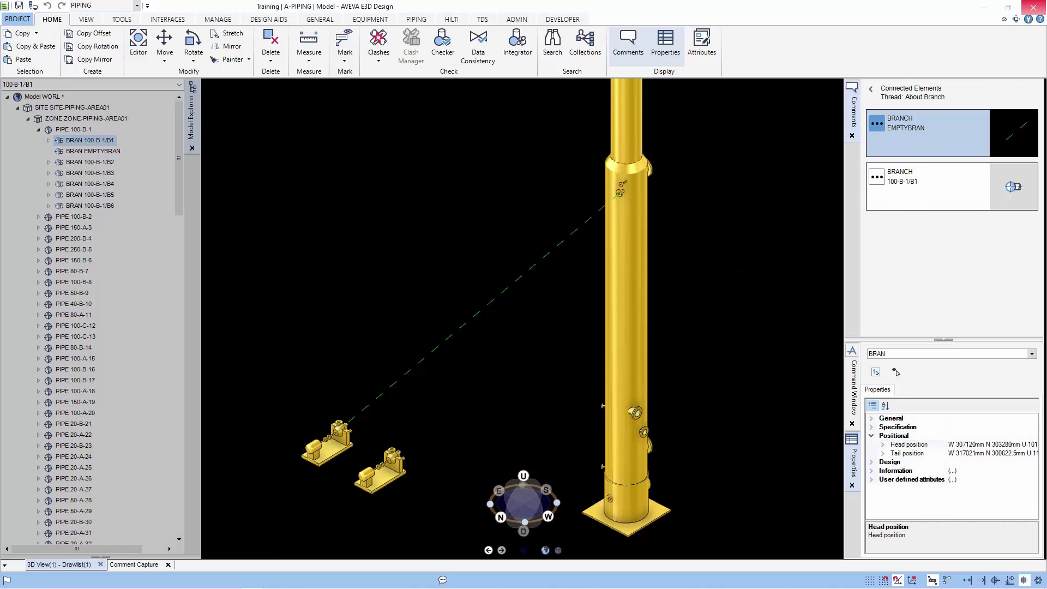
click(876, 124)
click(912, 206)
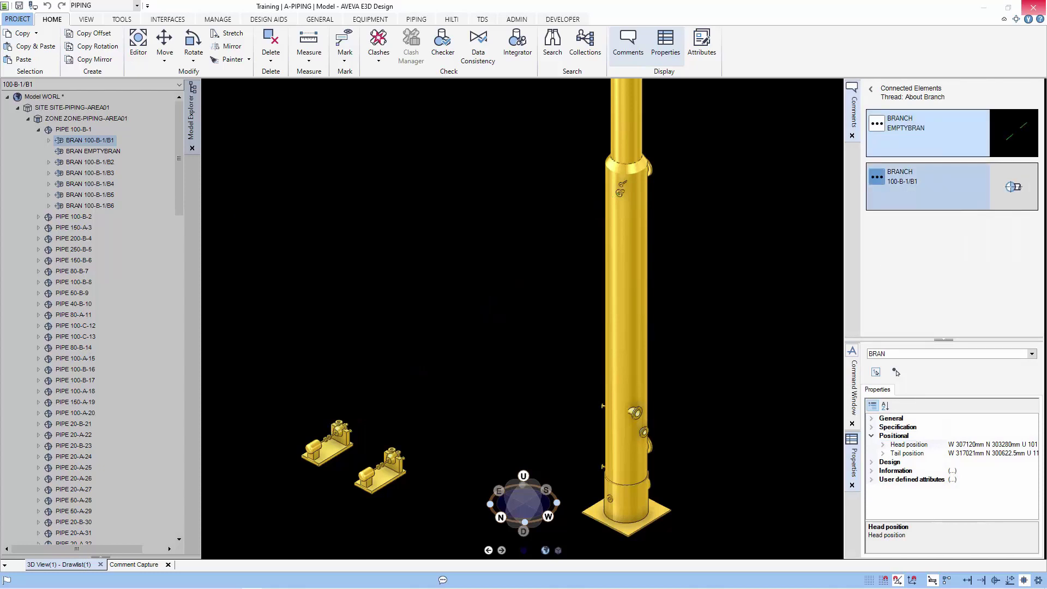
click(879, 175)
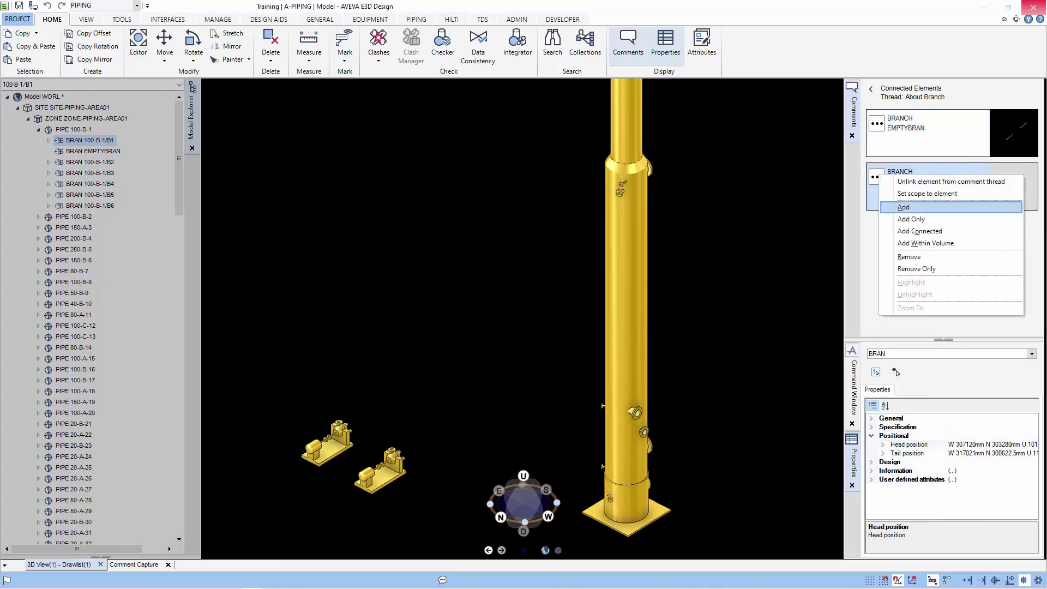
click(904, 207)
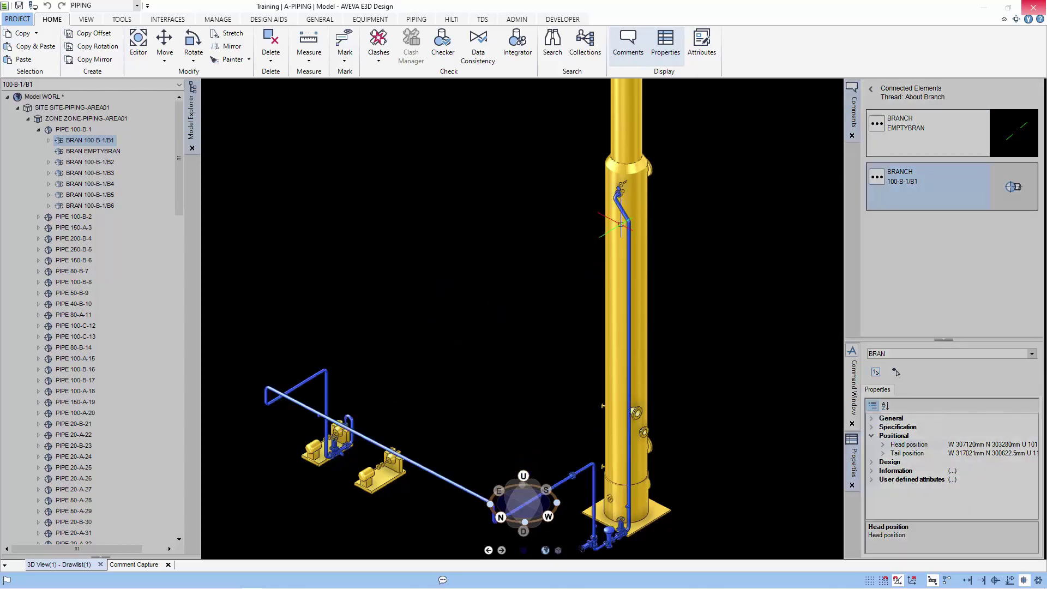
Step: Select the first elbow above the pump nozzle to reveal the branch members, and reselect branch 100-B-1/B1
middle_drag(349, 424, 523, 320)
scroll(545, 299, up, 5)
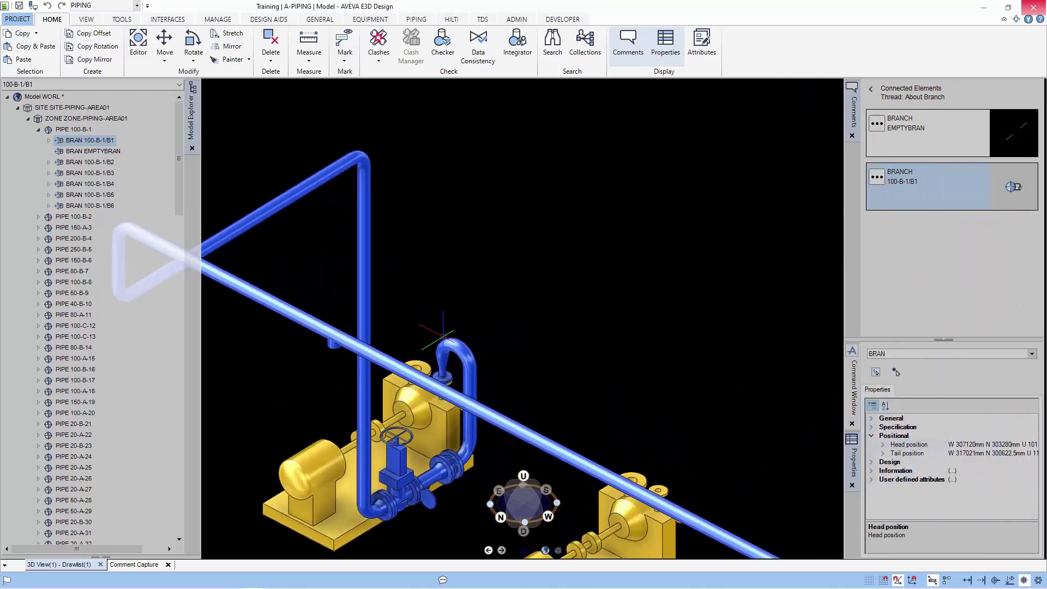
click(443, 348)
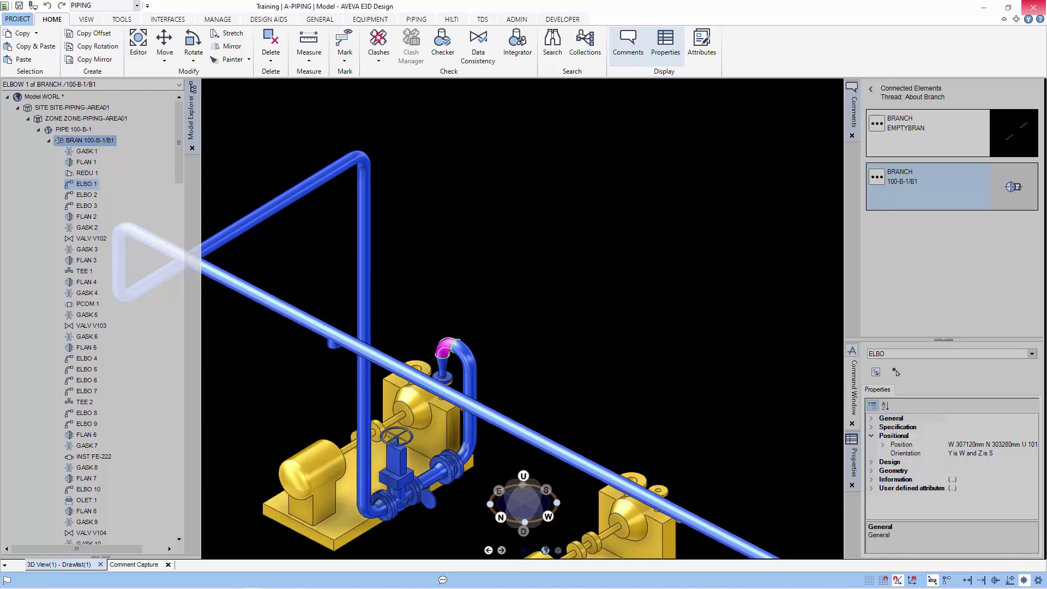
click(90, 140)
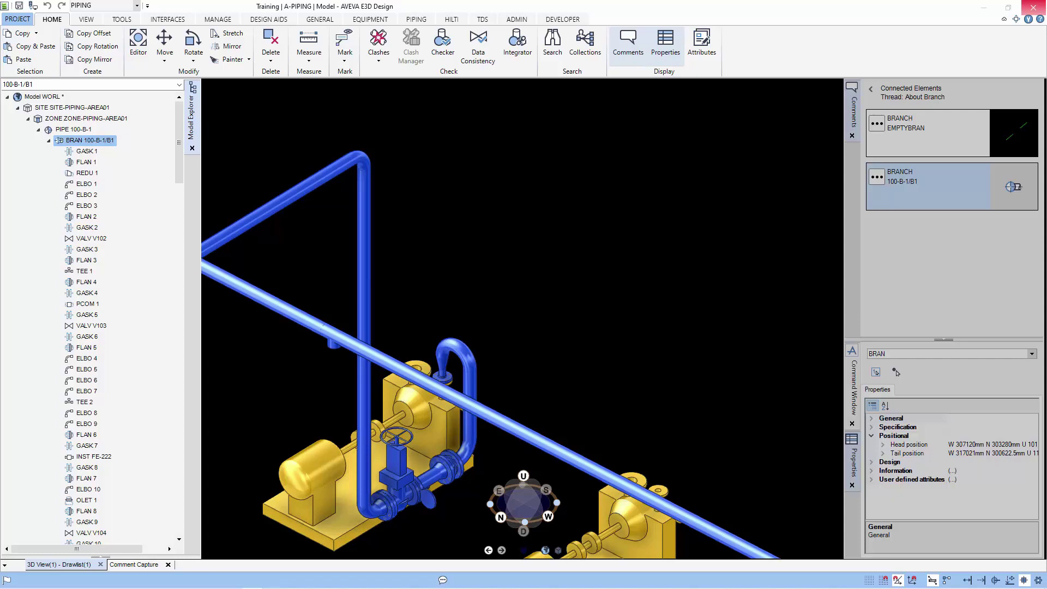
Step: Step through the members of branch 100-B-1/B1 from gasket 1 to elbow 3 and examine their sequence along the pipe at the pump
click(86, 152)
click(87, 162)
click(86, 173)
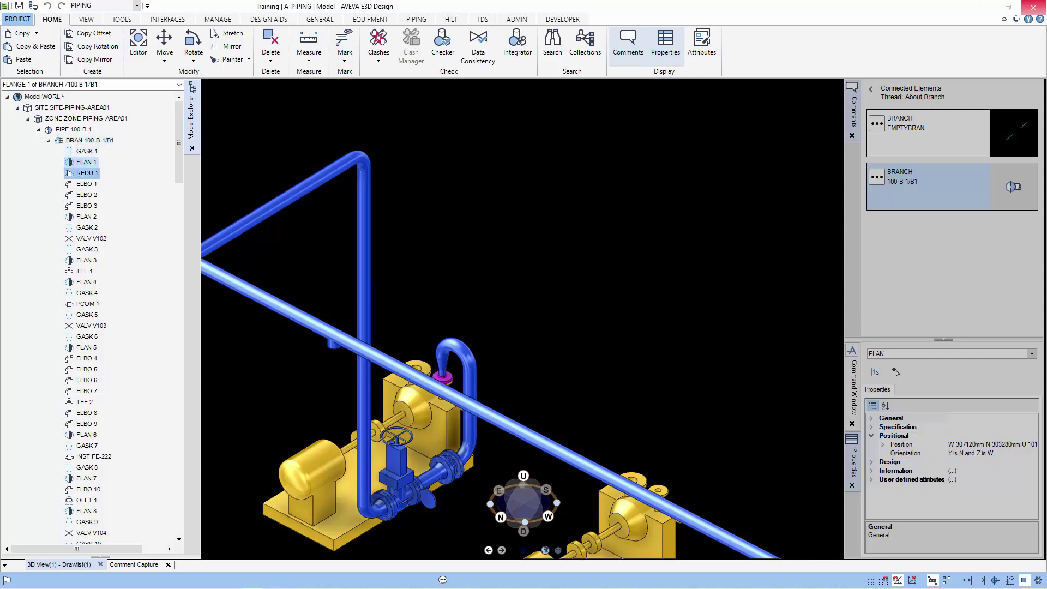
key(Down)
key(Down)
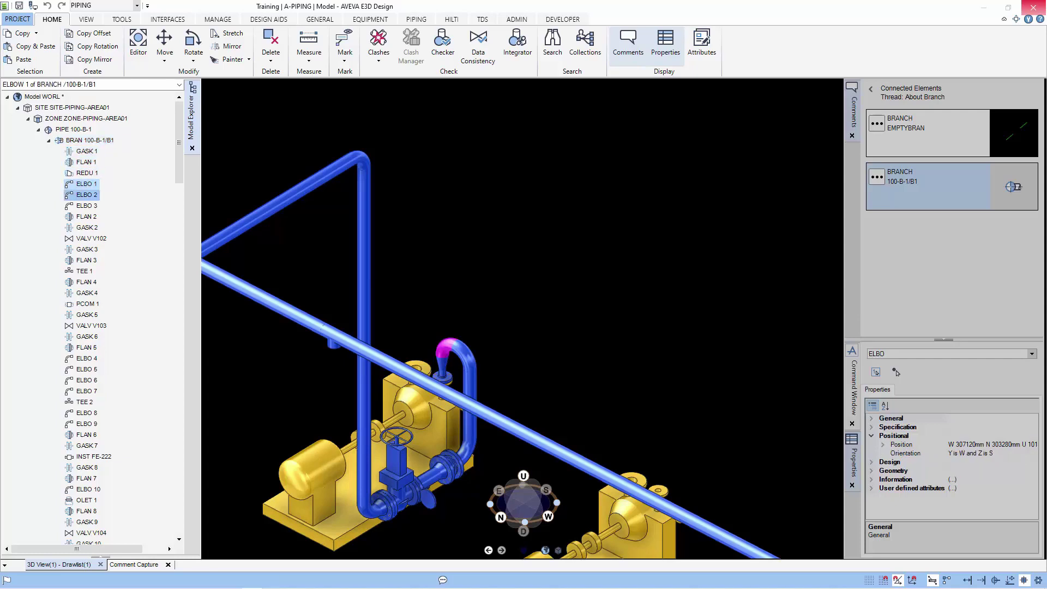
key(Down)
key(Down)
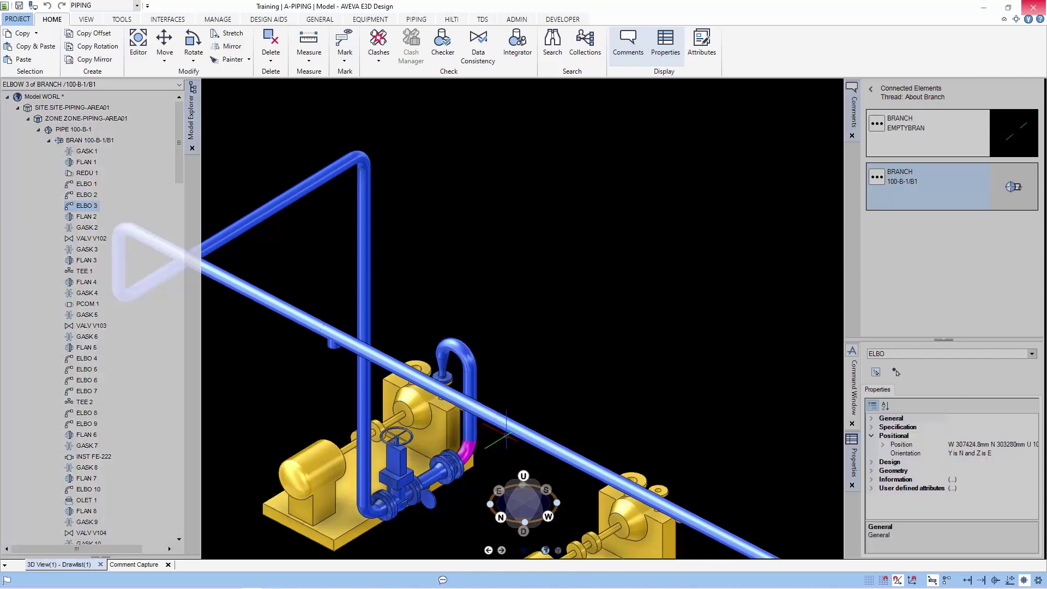
middle_drag(507, 435, 447, 461)
scroll(447, 460, up, 2)
scroll(680, 383, up, 1)
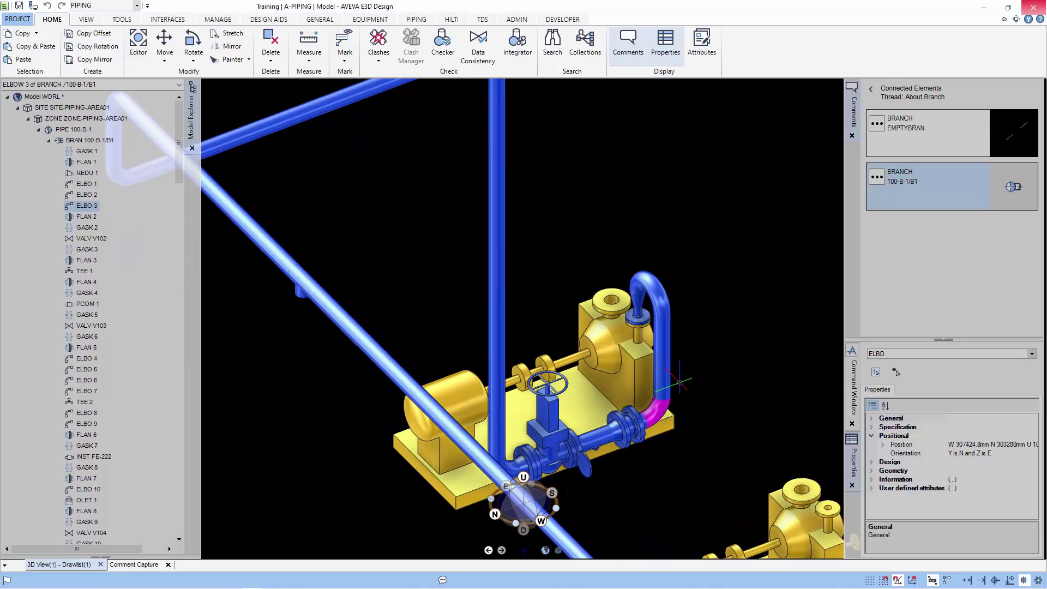
scroll(679, 382, up, 3)
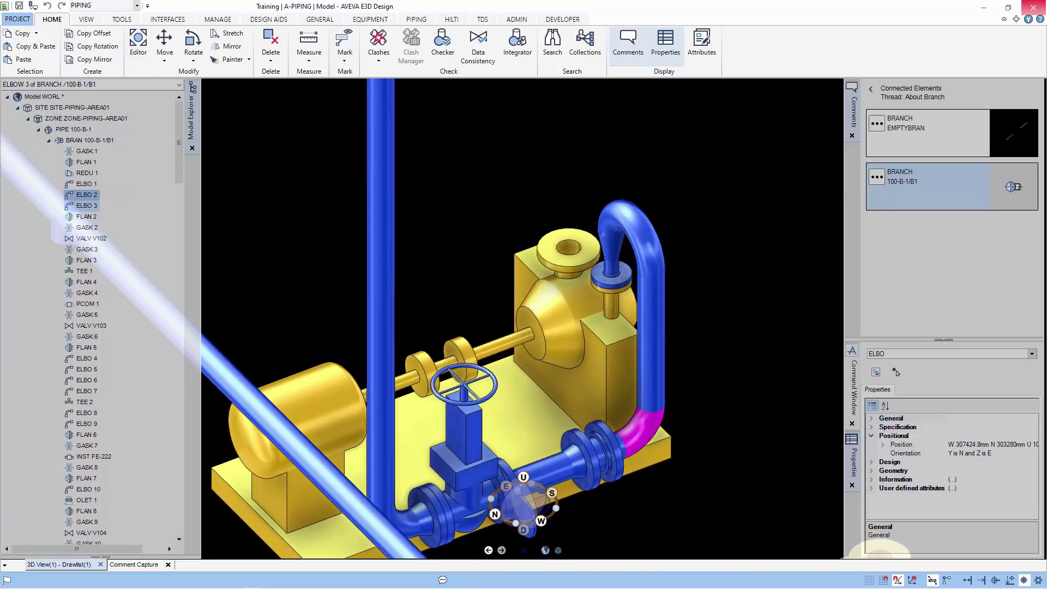
Step: Reorder the hierarchy of branch 100-B-1/B1 so that elbow 3 comes before elbow 2
click(90, 140)
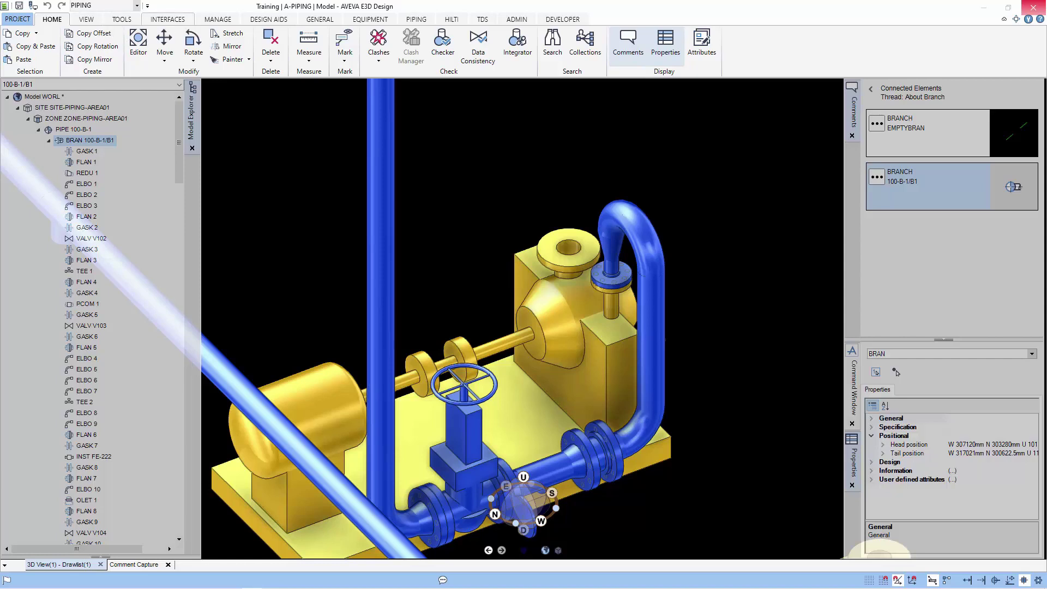
click(218, 19)
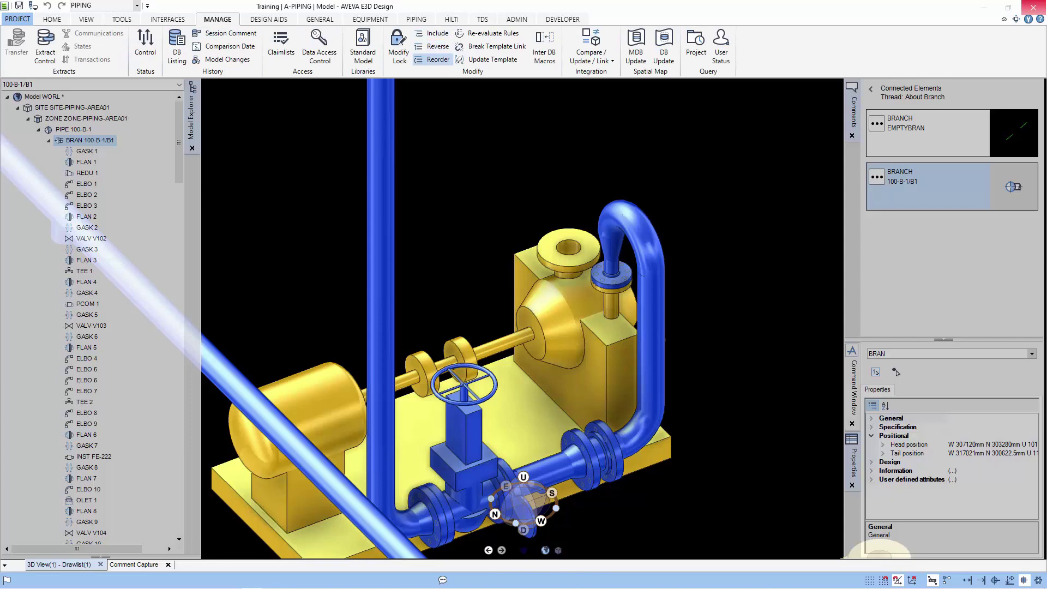
click(433, 58)
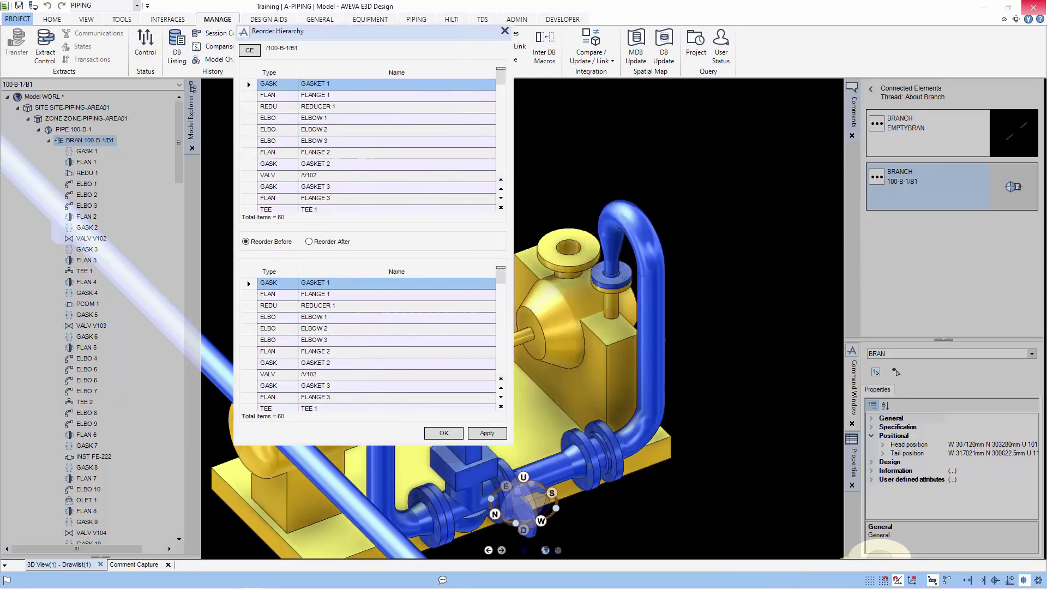
click(247, 139)
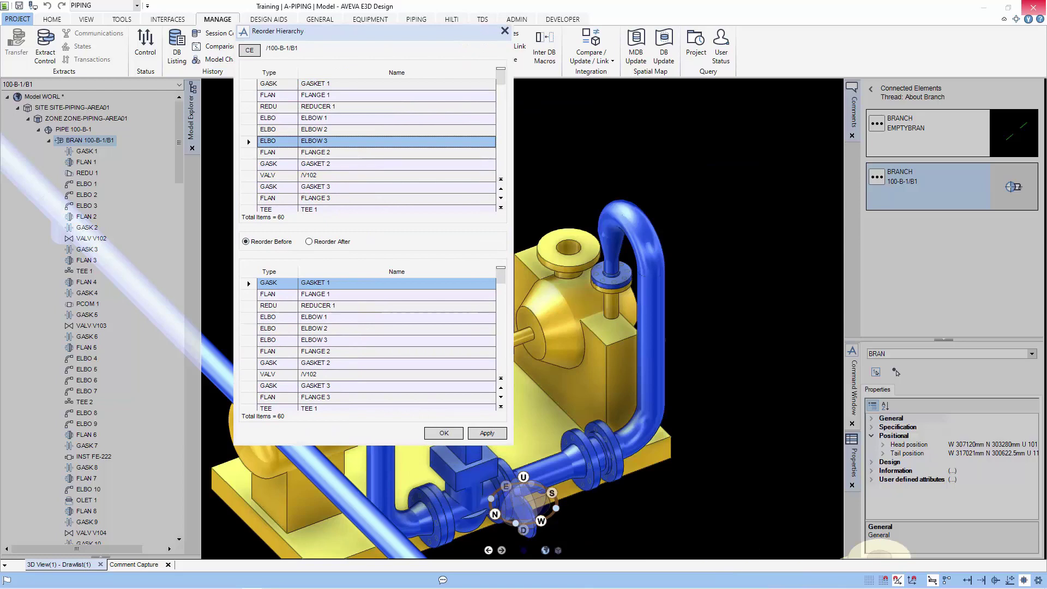
click(349, 329)
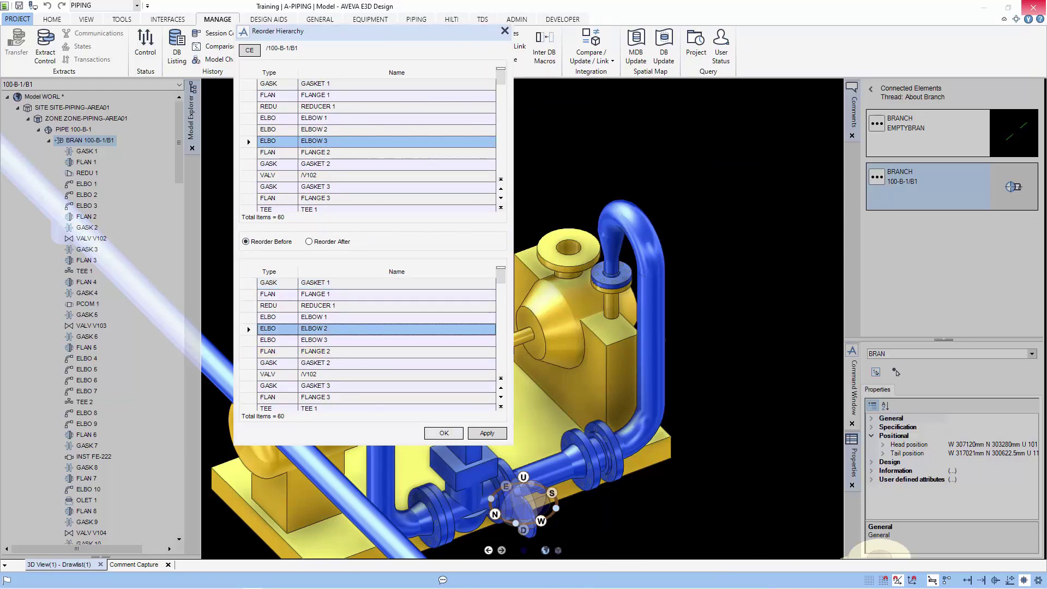
click(487, 434)
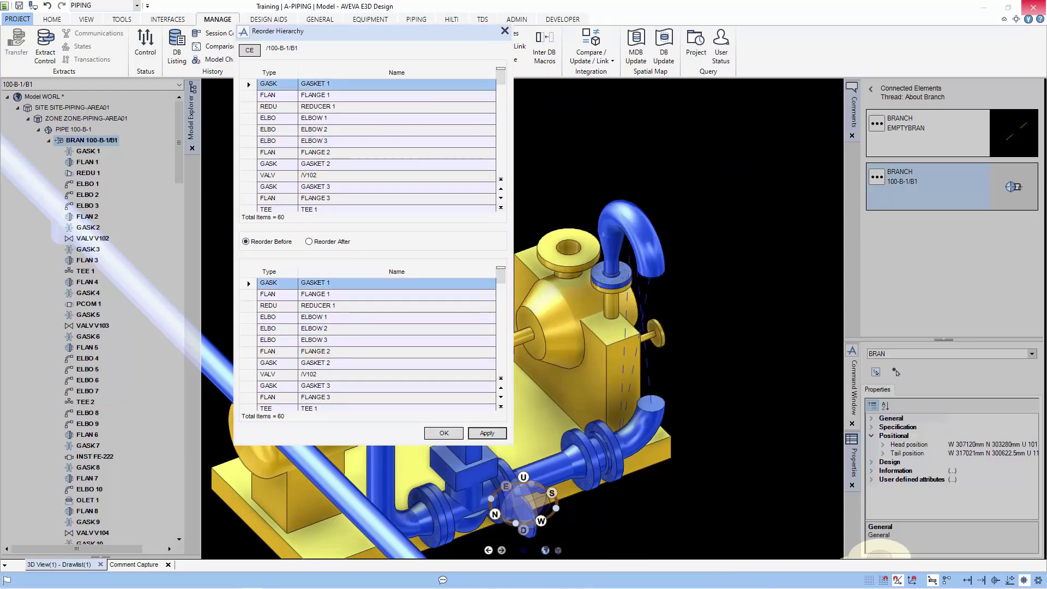
click(444, 433)
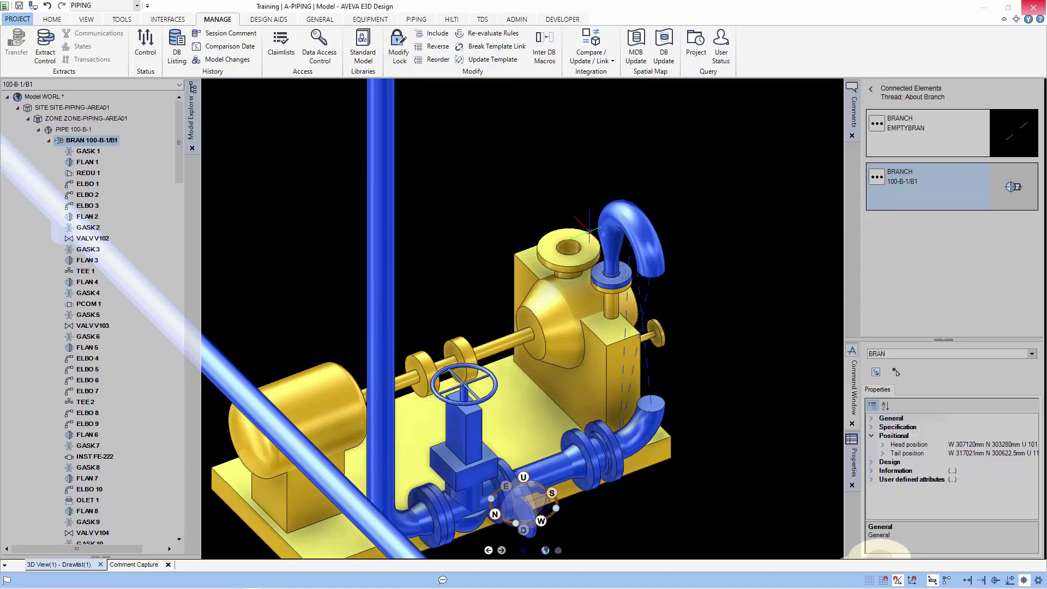
Step: Select elbow 1, elbow 2 and the dashed connection between them to examine the reordered routing at the pump
click(609, 226)
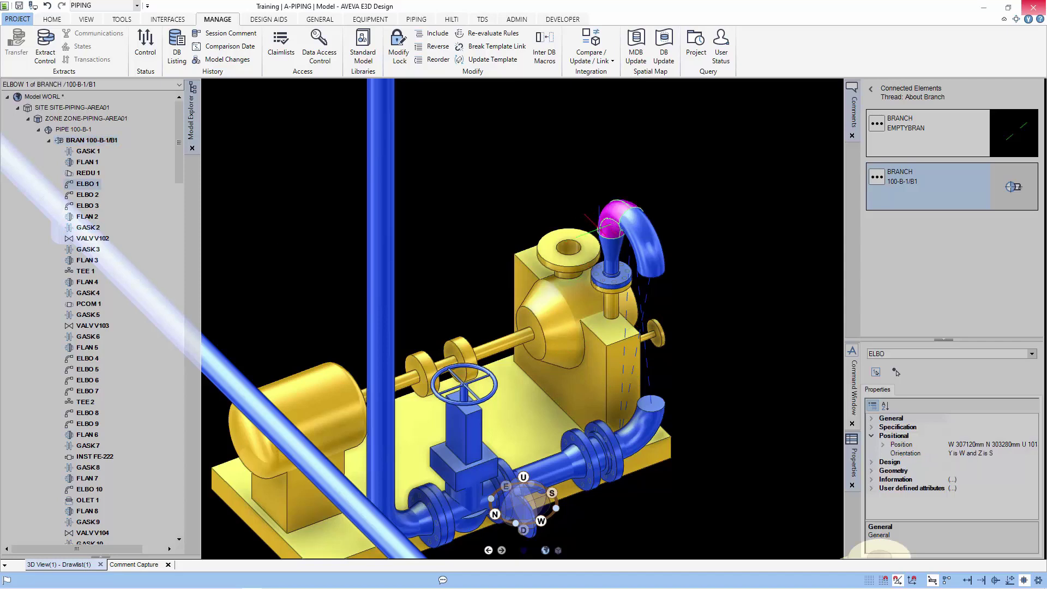
click(87, 194)
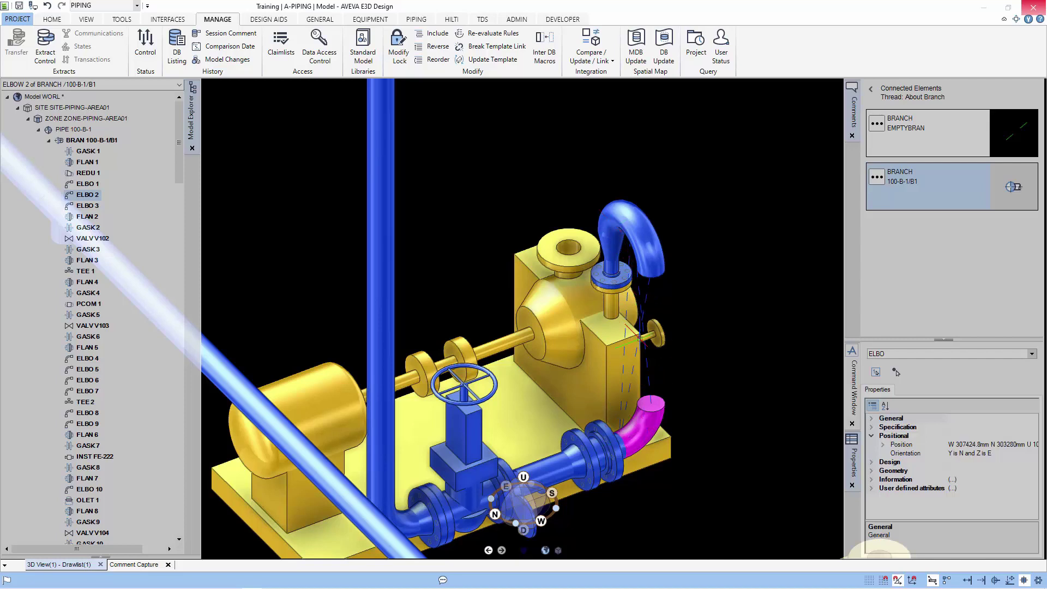
click(645, 358)
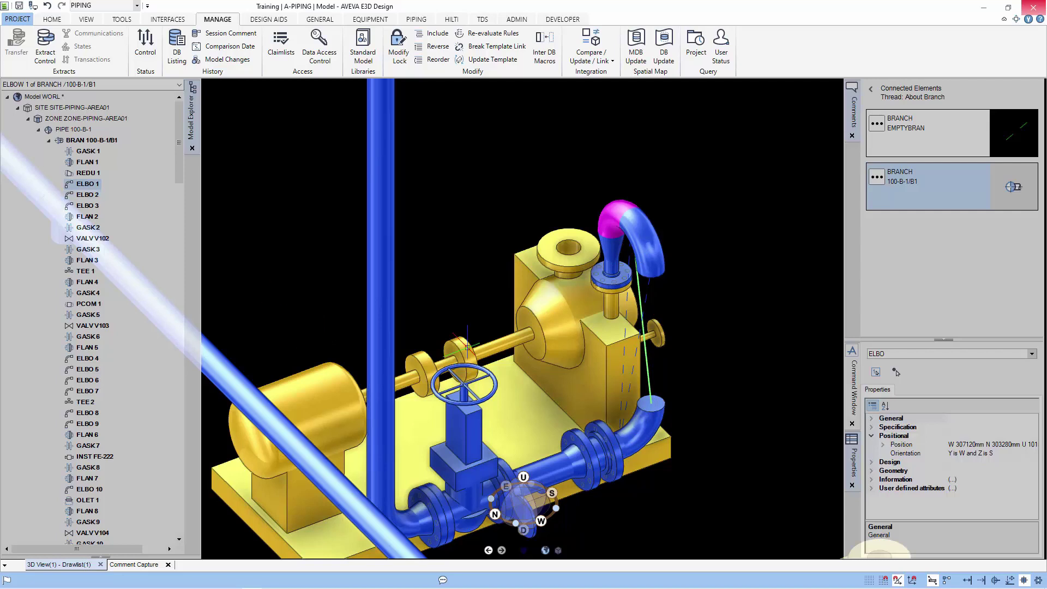
click(652, 417)
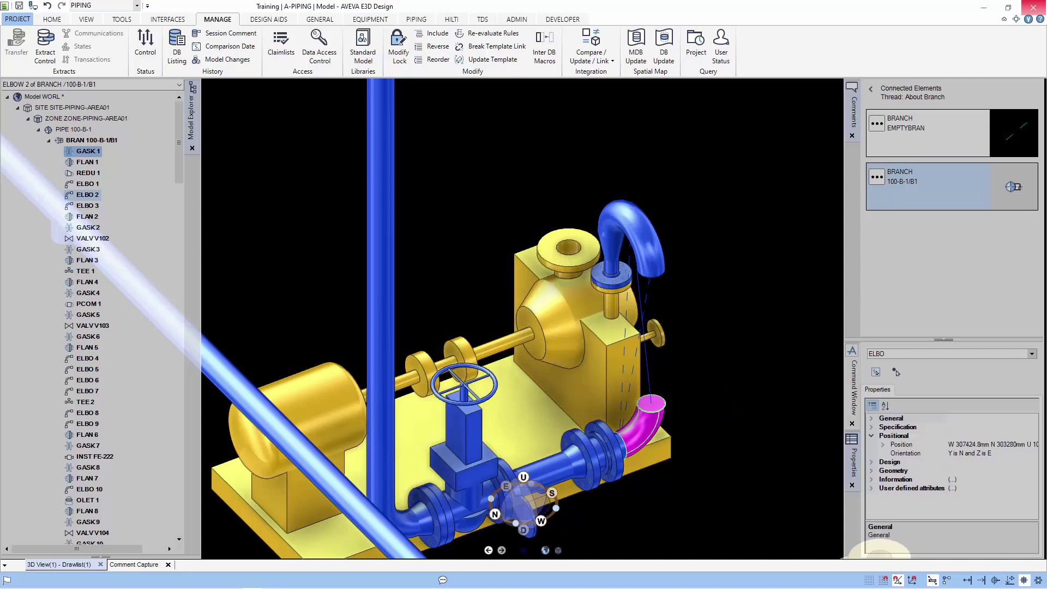
Step: Undo the member reorder, check elbows 2 and 3 in the model, and collapse branch 100-B-1/B1
click(47, 5)
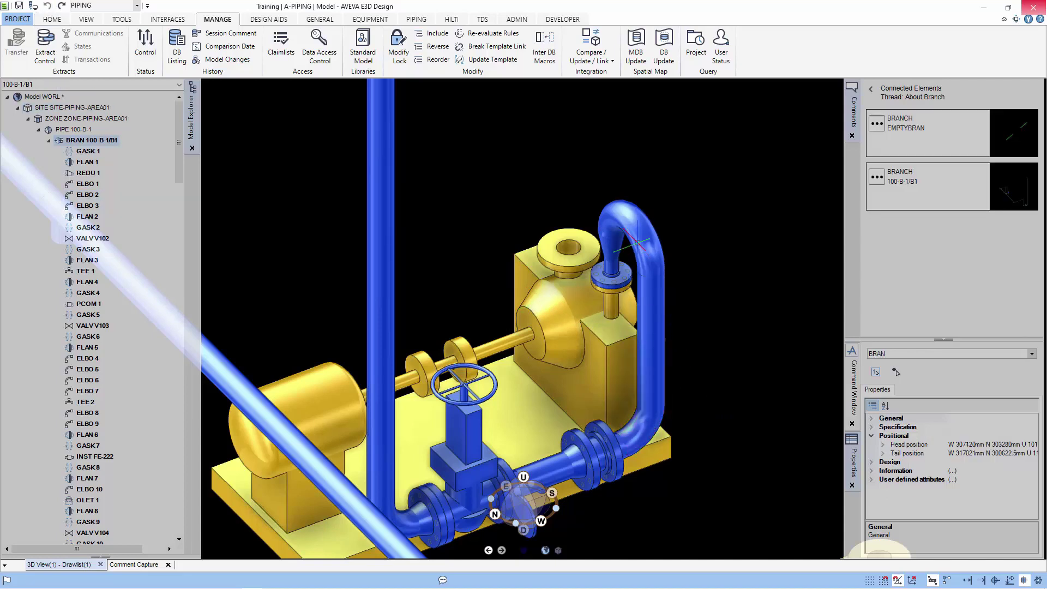
click(632, 242)
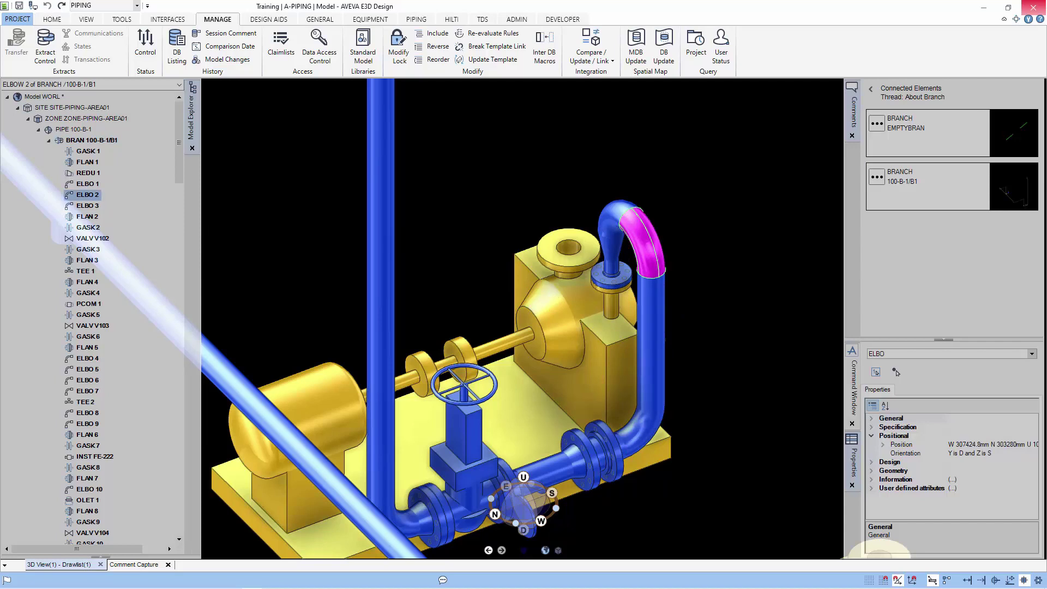
click(87, 206)
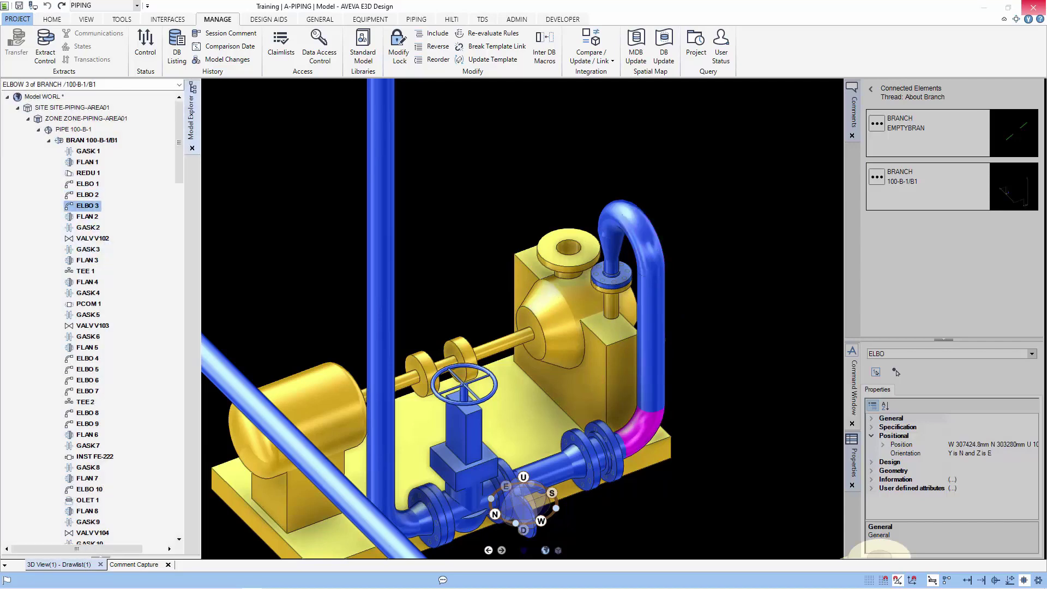
click(88, 195)
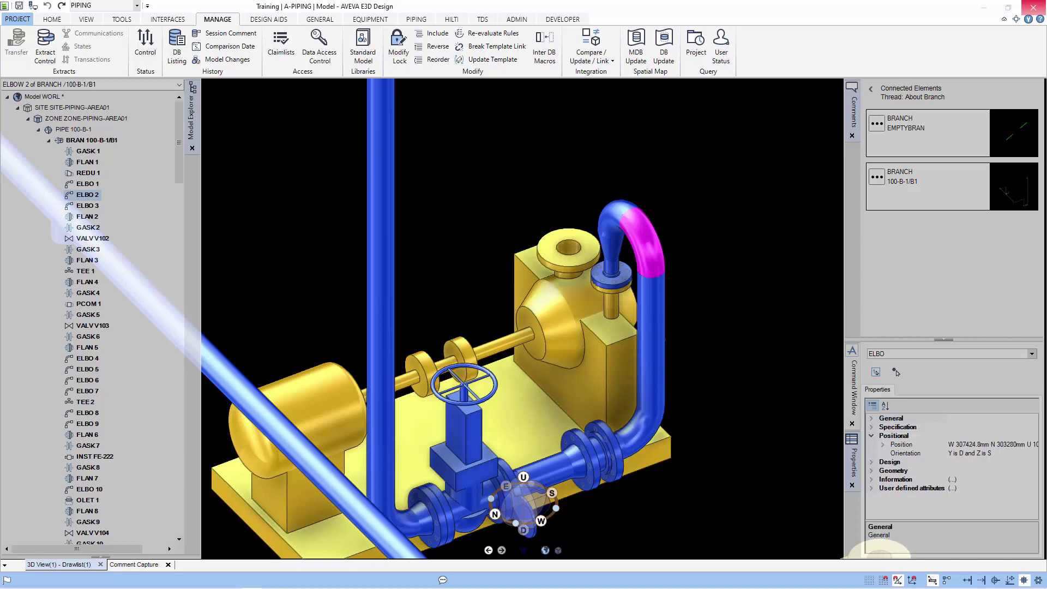
click(48, 140)
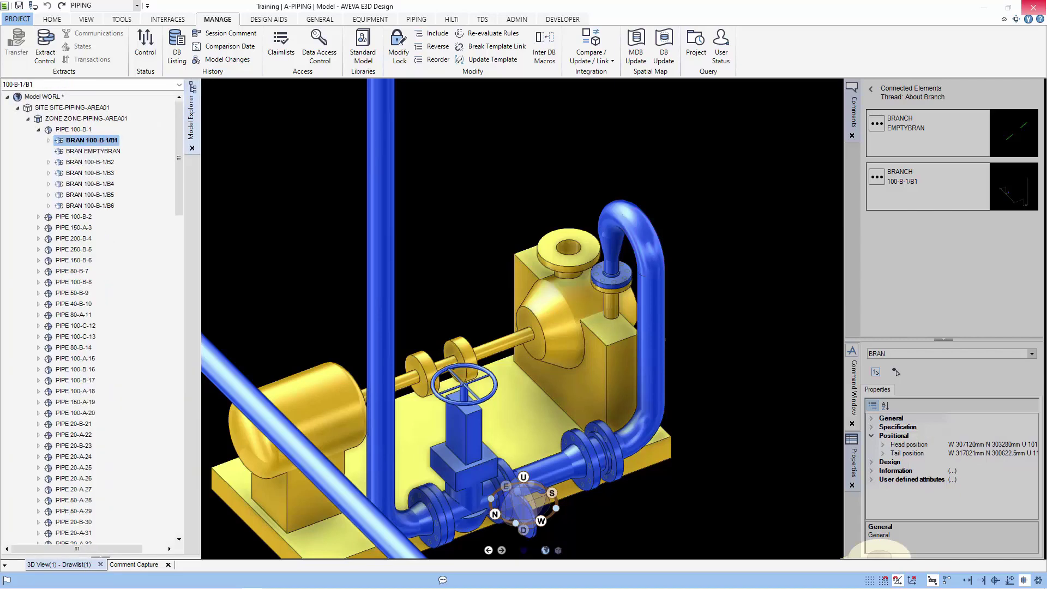